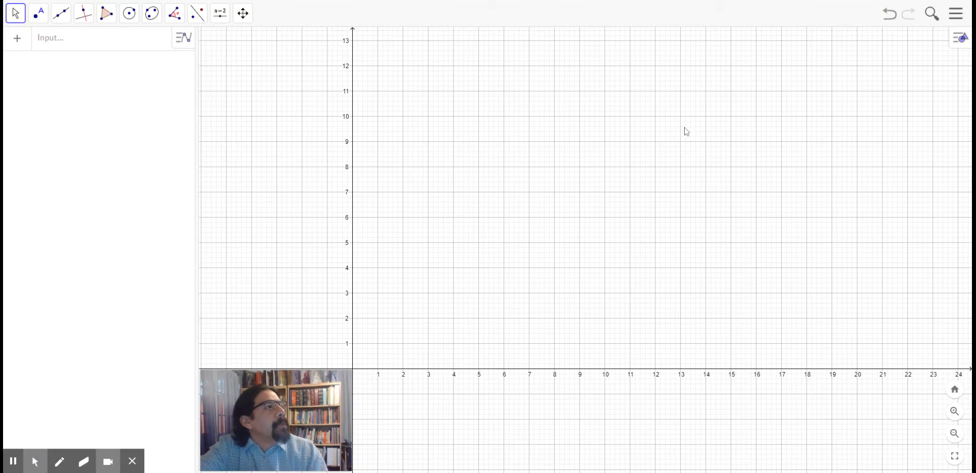
- Hide both the coordinate axes and the grid in the graphics view
click(960, 38)
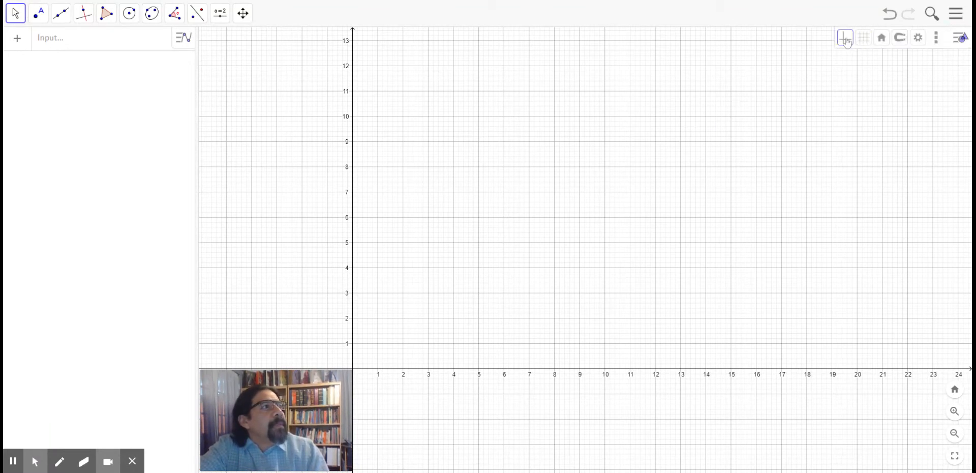
click(845, 39)
click(863, 38)
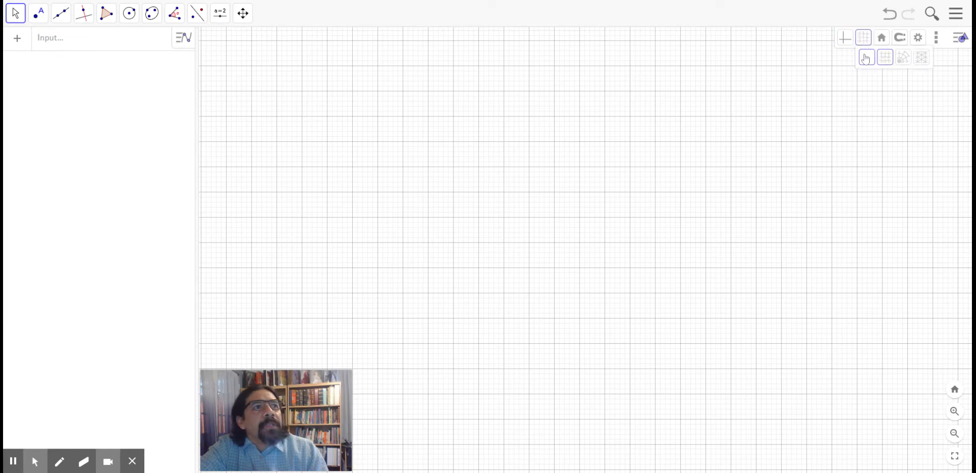
click(867, 57)
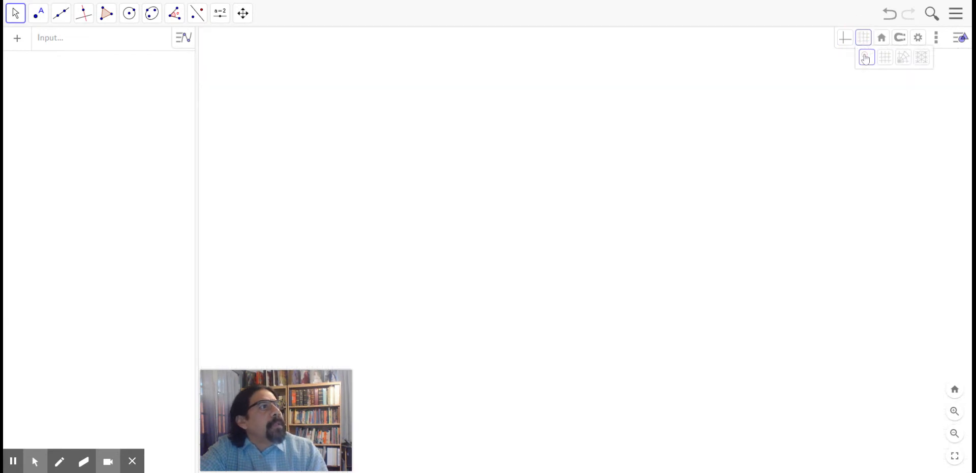
click(773, 85)
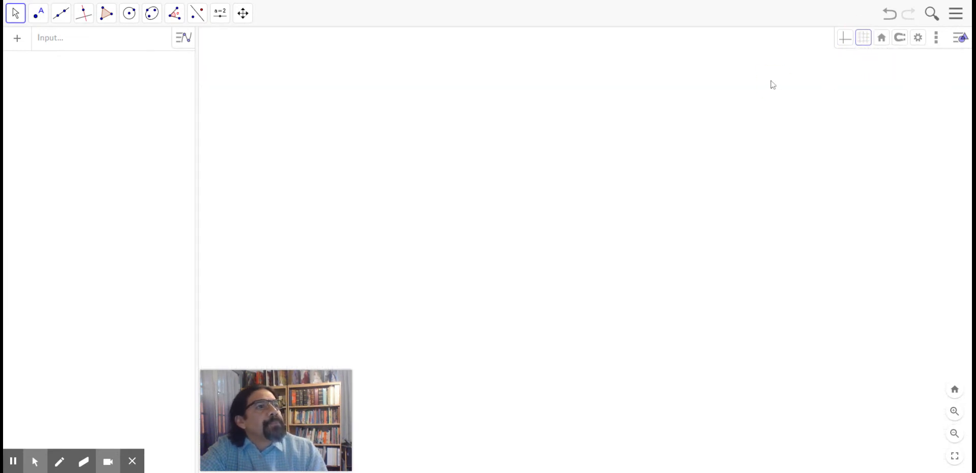
- Create a number slider named a with minimum 0, maximum 5 and increment 1
click(220, 17)
click(229, 45)
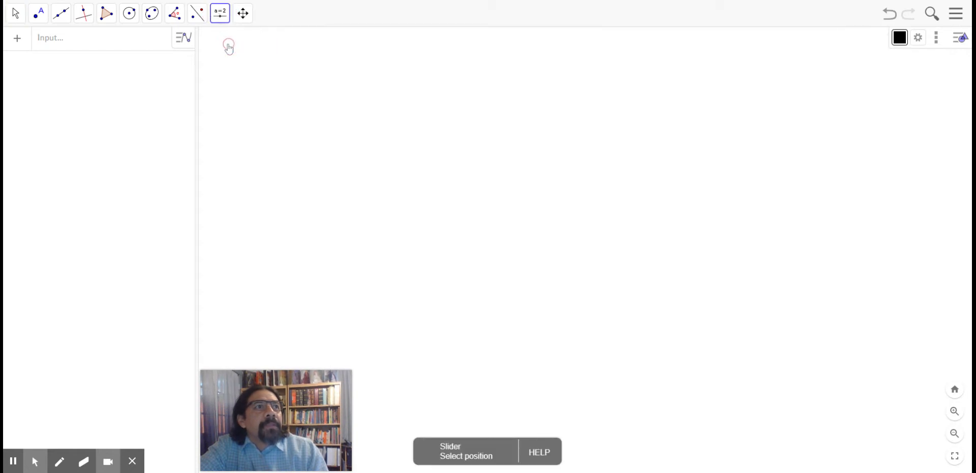
click(230, 73)
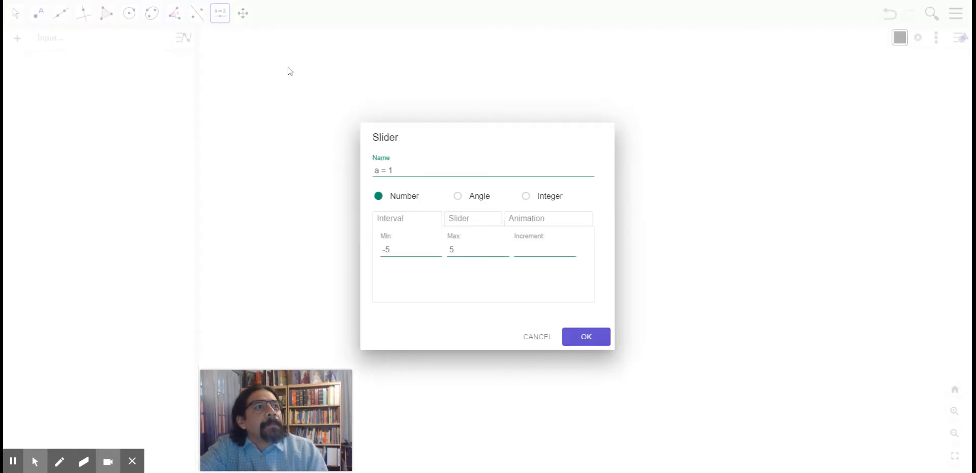
double_click(373, 252)
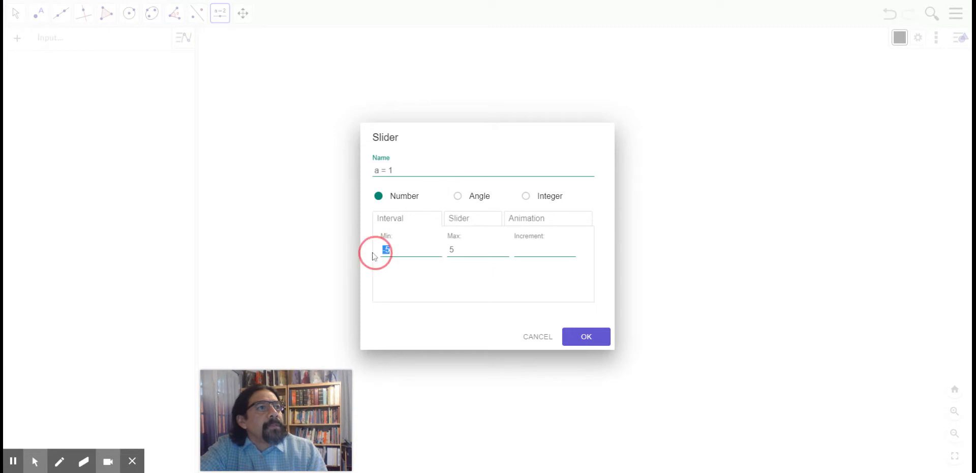
text(0)
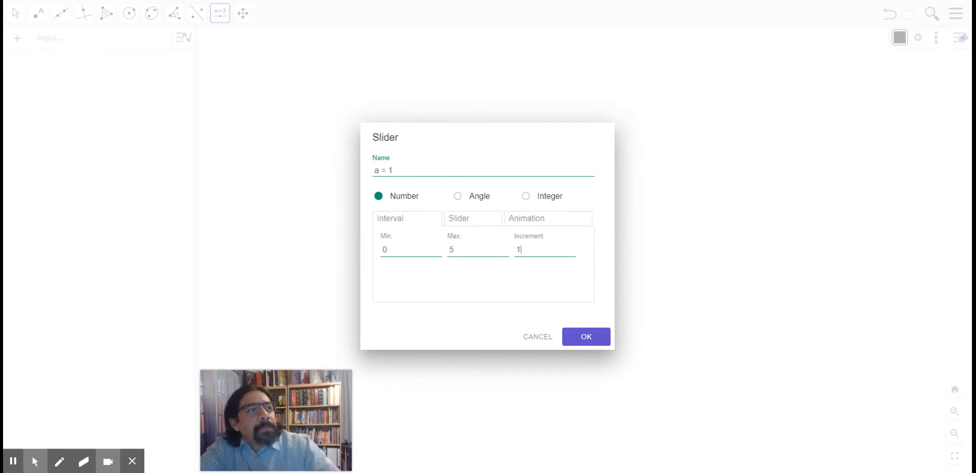
text(1)
click(576, 340)
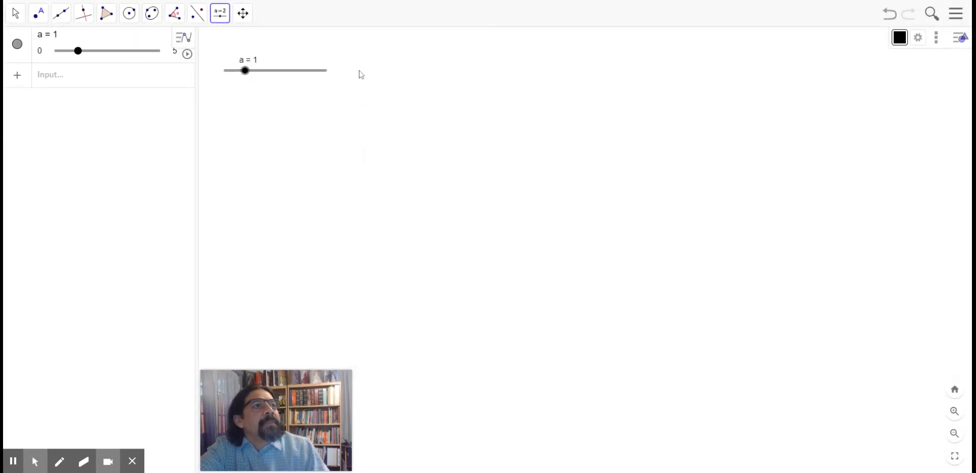
- Create an angle slider named t beside slider a, ranging from 0° to 180° with a 1° increment
click(360, 74)
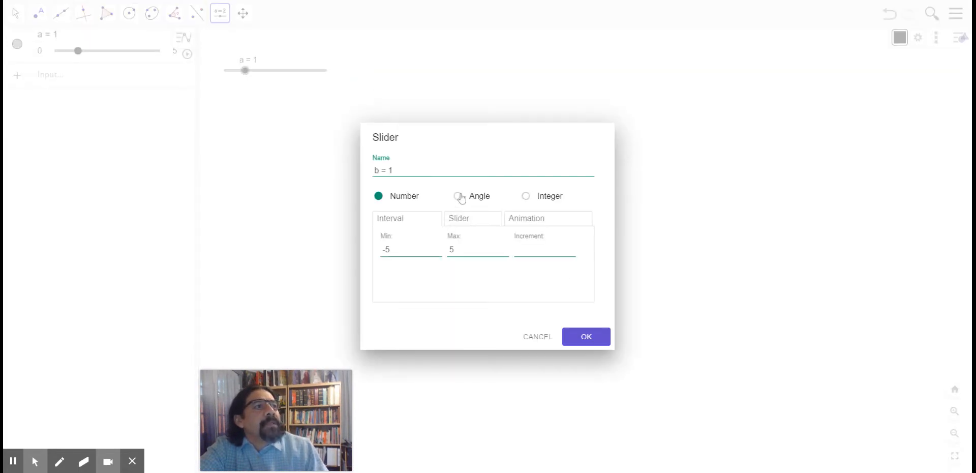
click(459, 196)
double_click(375, 170)
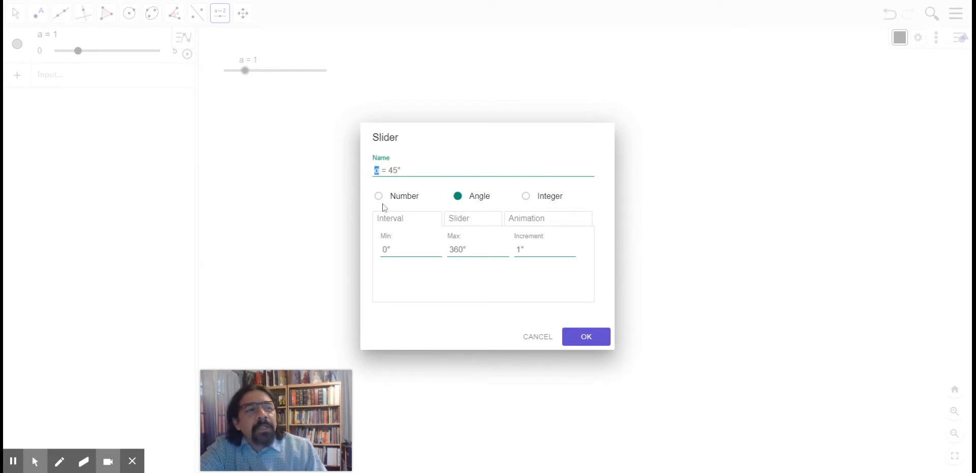
text(t)
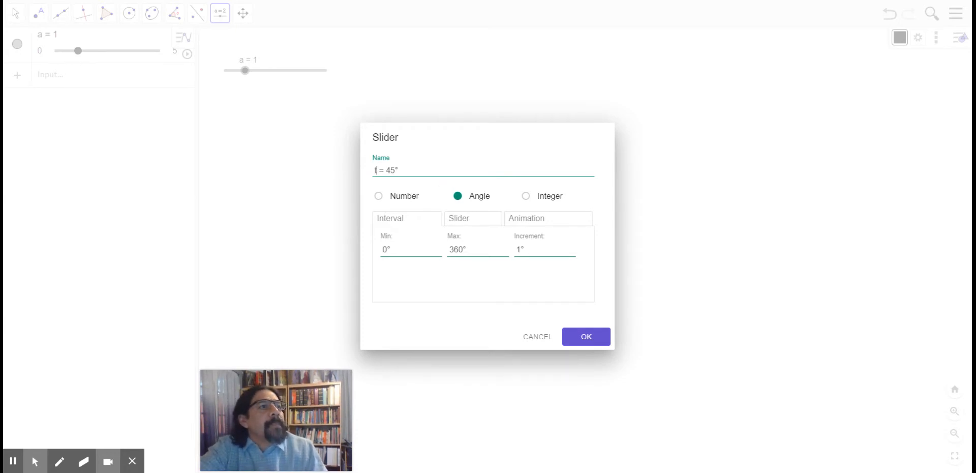
drag(458, 249, 449, 249)
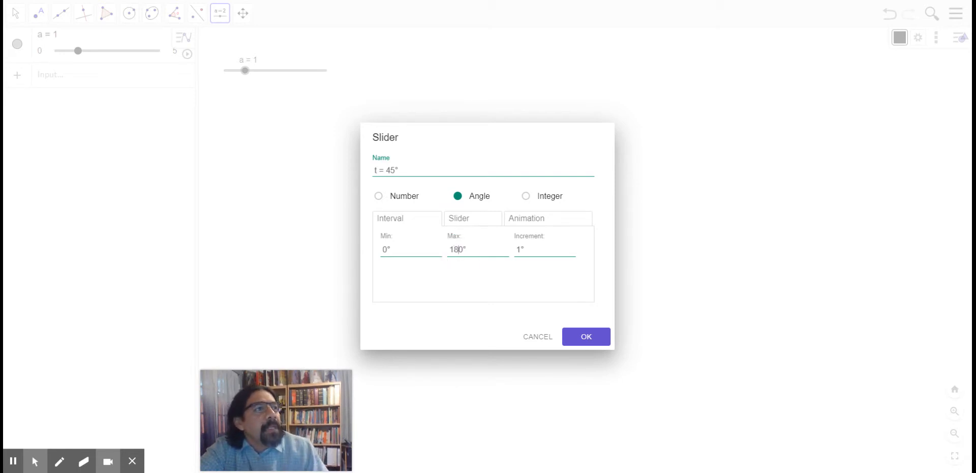
click(569, 331)
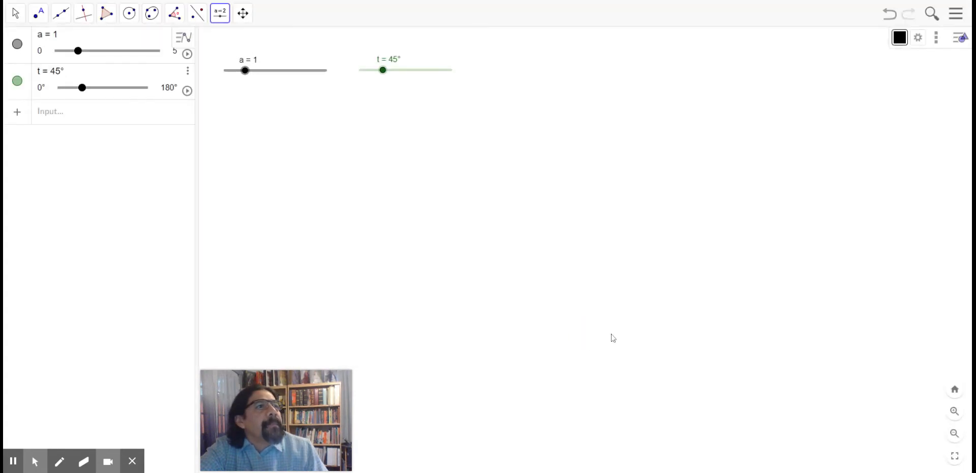
- Draw a segment of given length a from a new point at about (-2.3, 4.9), and set slider a to 5
click(60, 15)
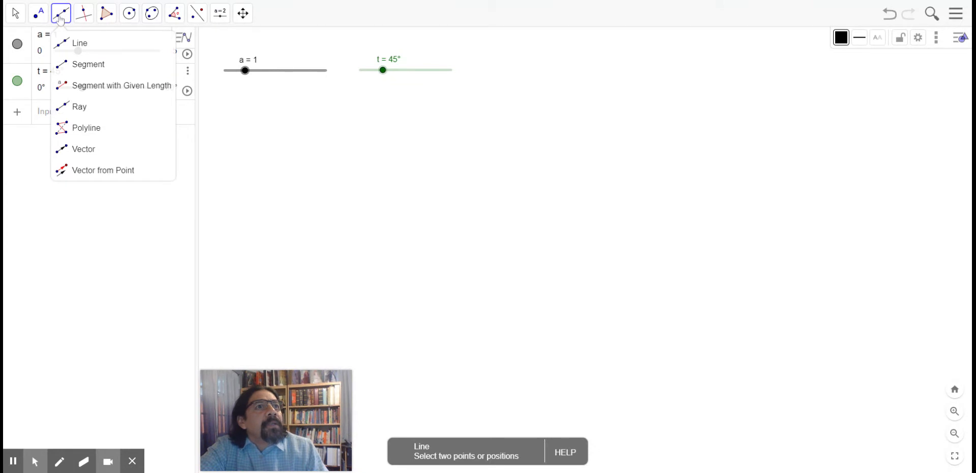
click(114, 92)
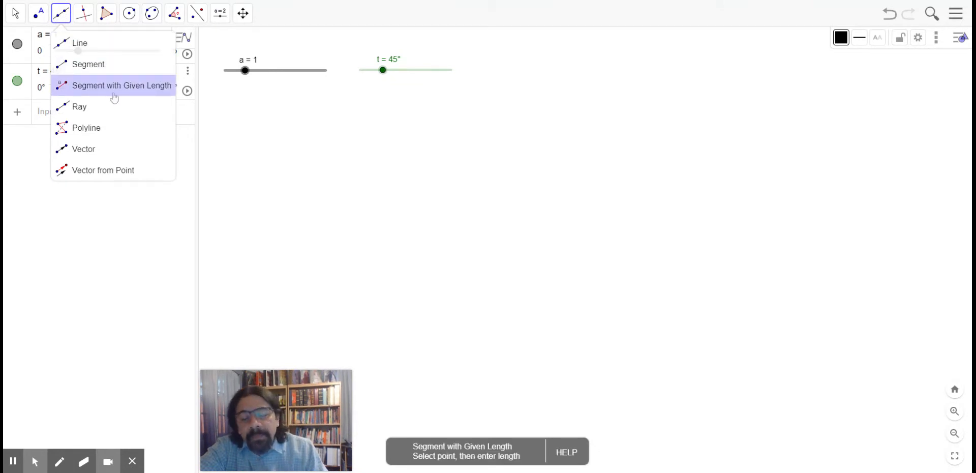
click(114, 98)
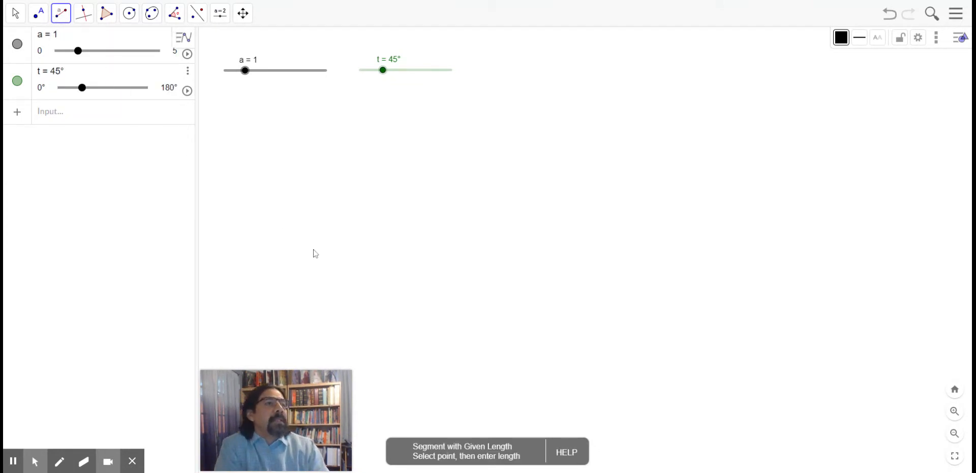
click(293, 244)
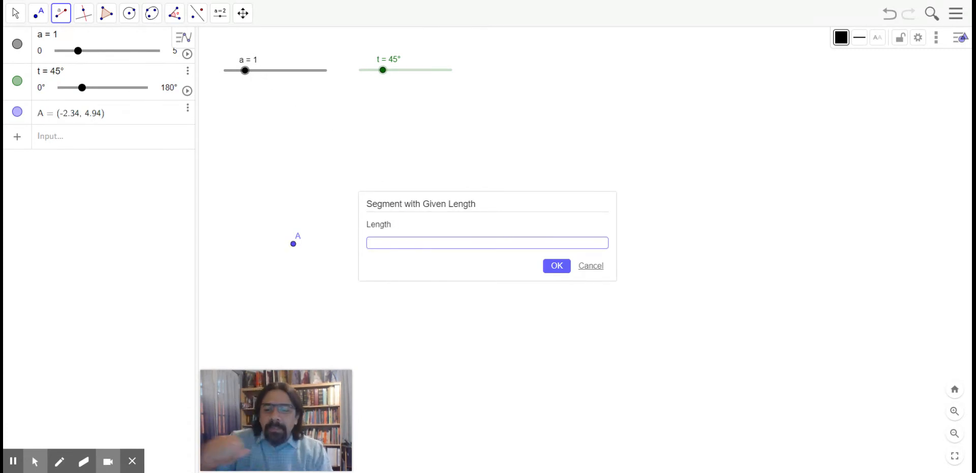
click(554, 265)
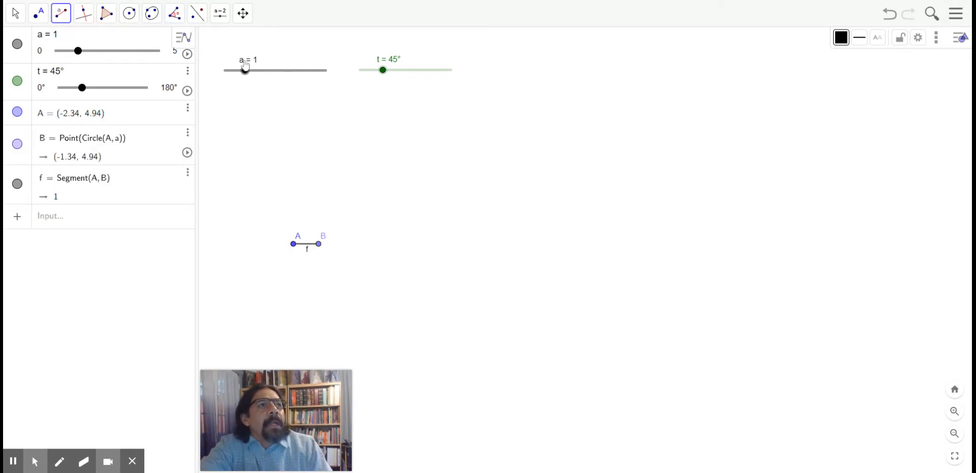
click(15, 13)
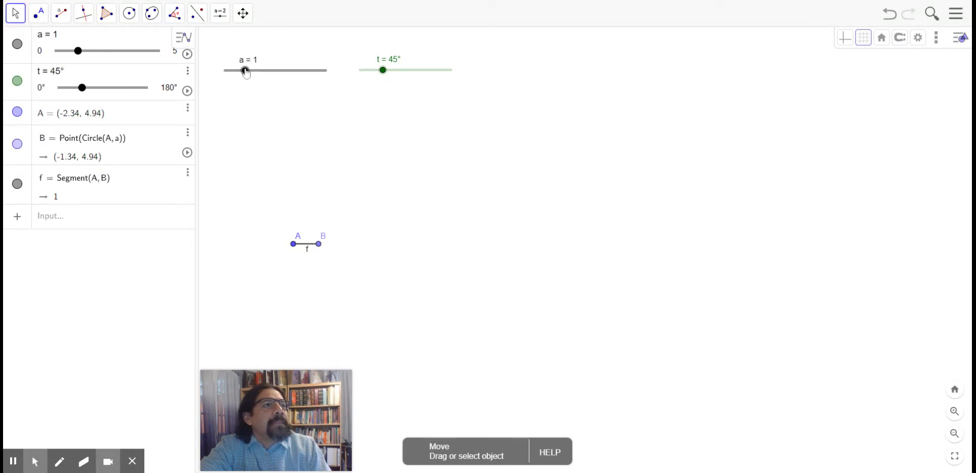
drag(246, 73, 341, 78)
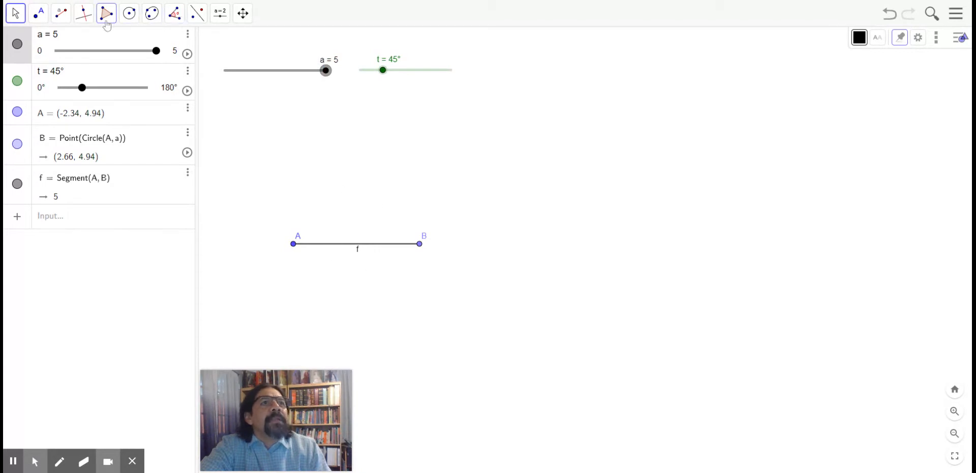
- Construct lines perpendicular to segment AB through its endpoints A and B
click(84, 17)
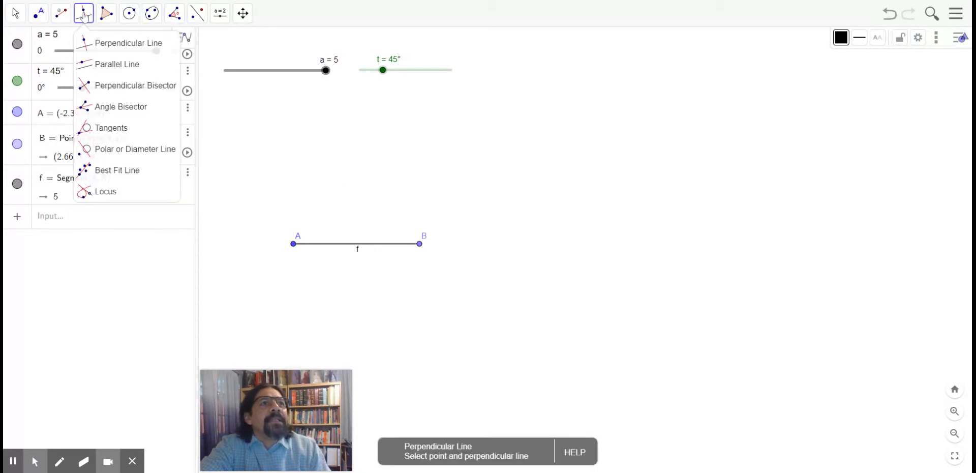
click(116, 49)
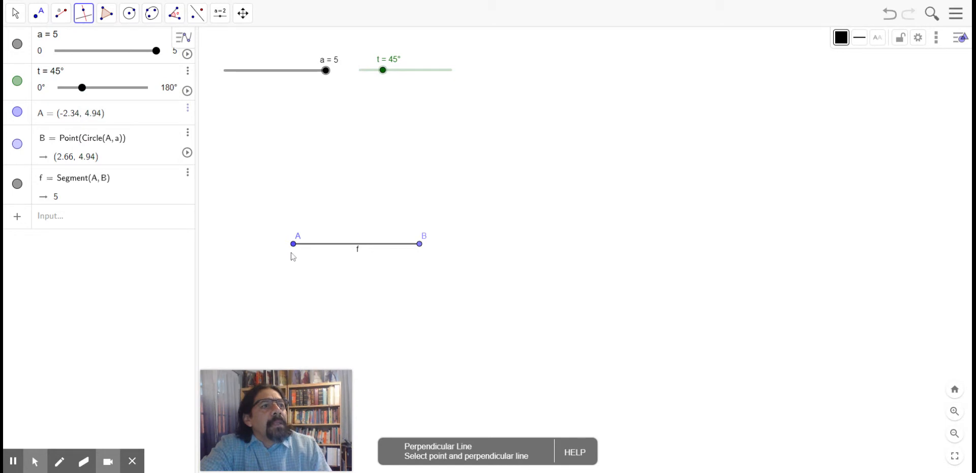
click(294, 244)
click(310, 245)
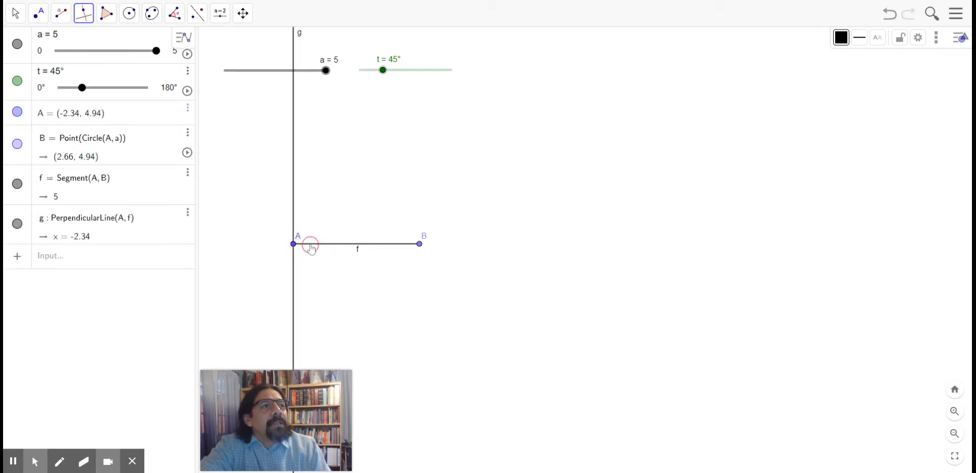
click(423, 246)
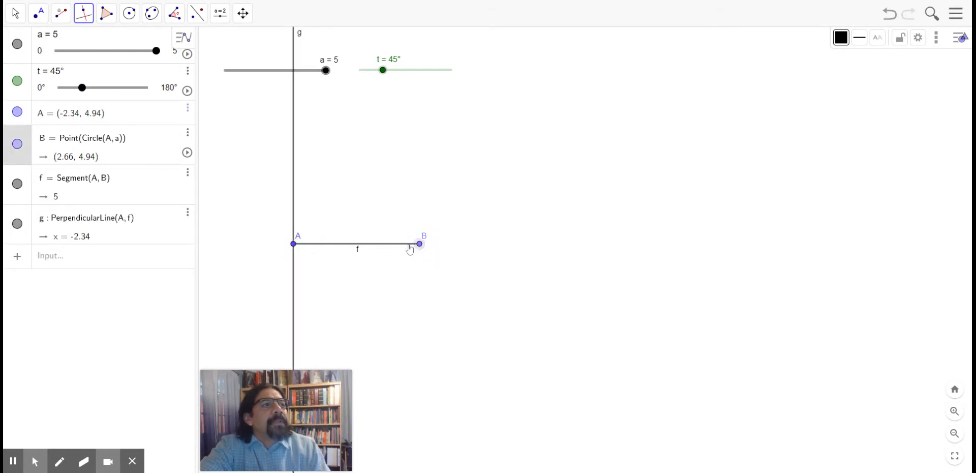
click(407, 249)
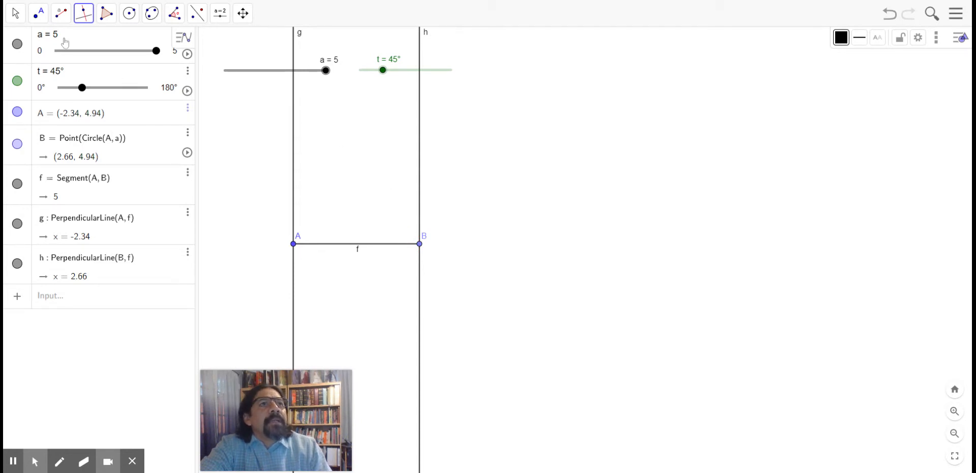
- Place a point on the perpendicular through A at about (-2.3, 7.9) and construct a line through it perpendicular to line g
click(39, 16)
click(52, 48)
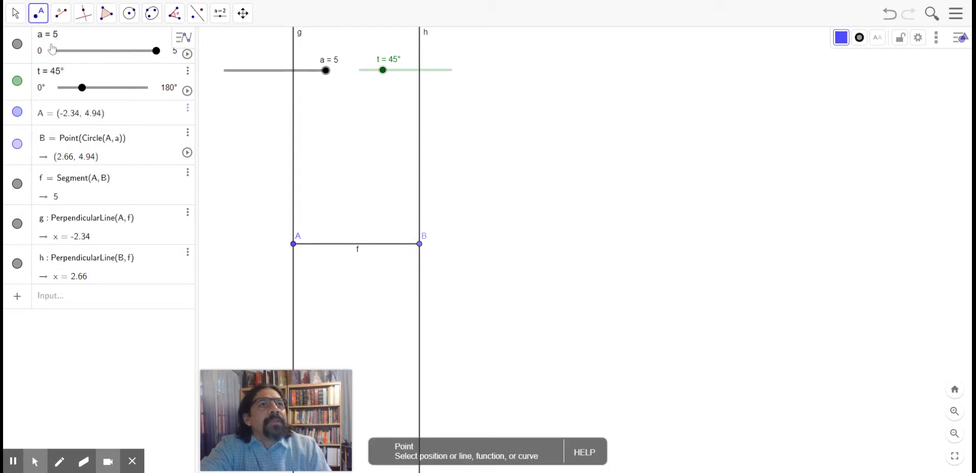
click(293, 169)
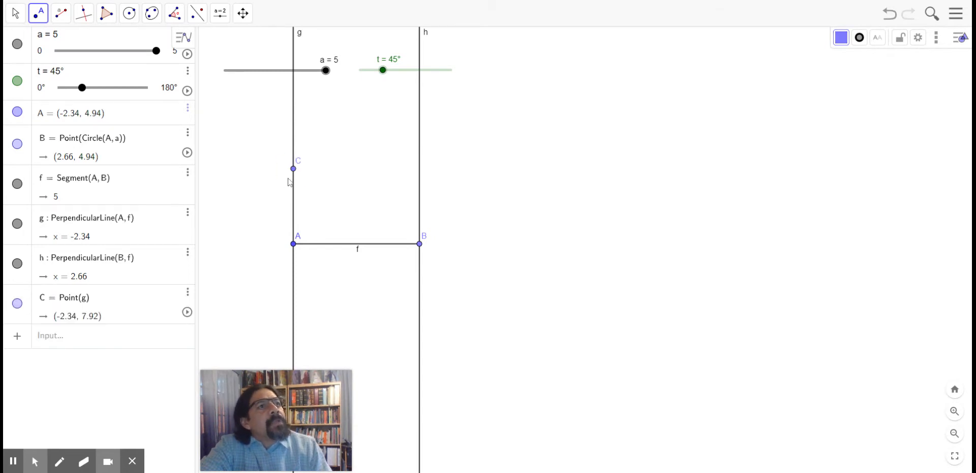
click(81, 16)
click(99, 46)
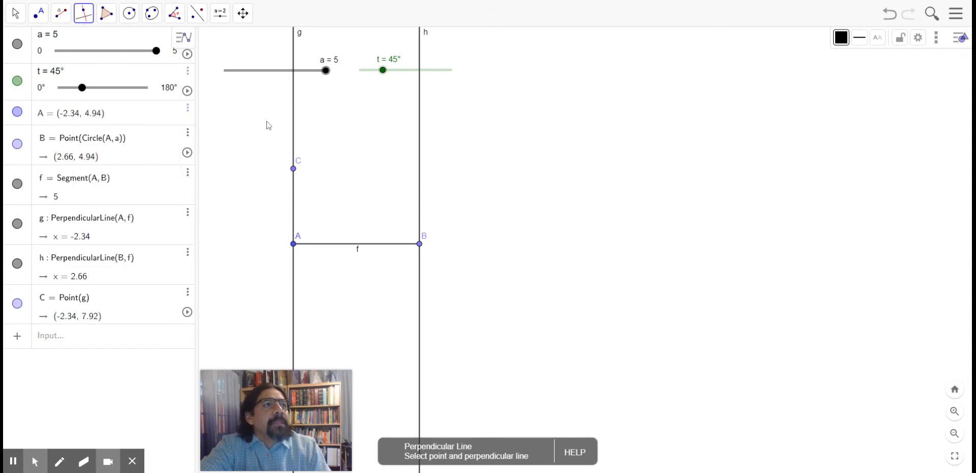
click(293, 171)
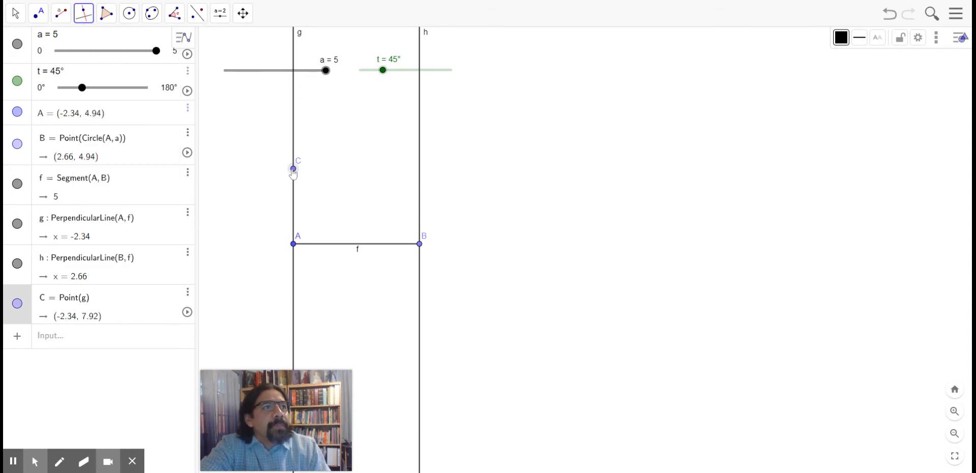
click(294, 189)
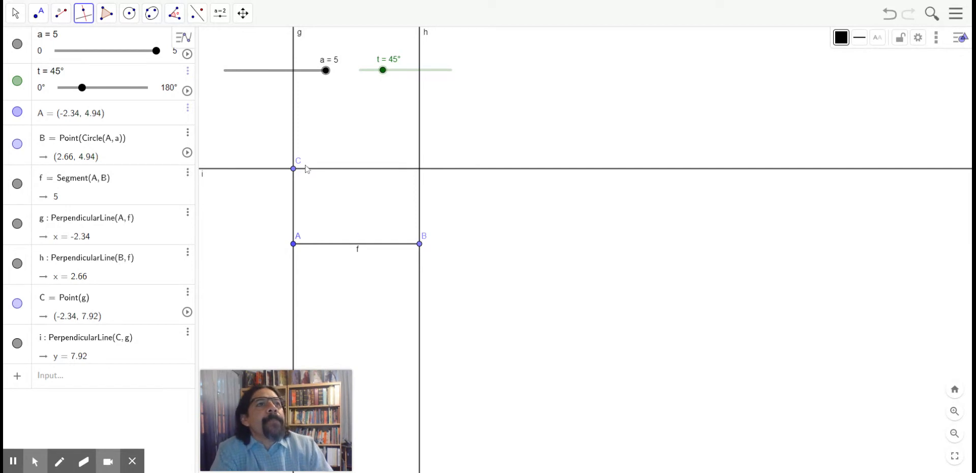
- Place a point at about (2.7, 8.0), where line h through B meets the horizontal line through C
click(38, 13)
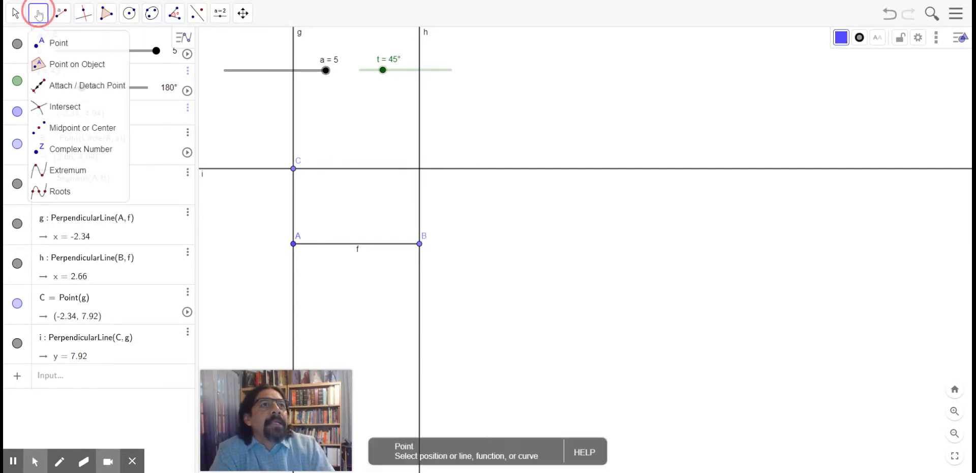
click(420, 168)
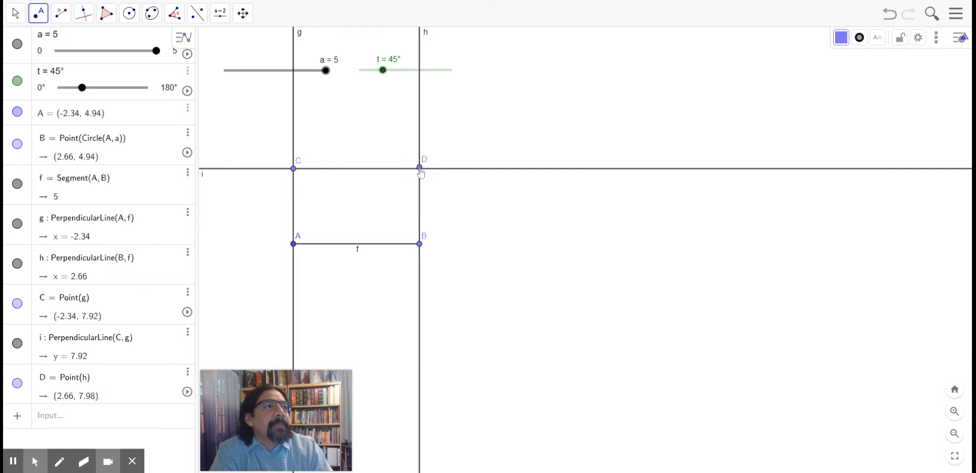
click(16, 13)
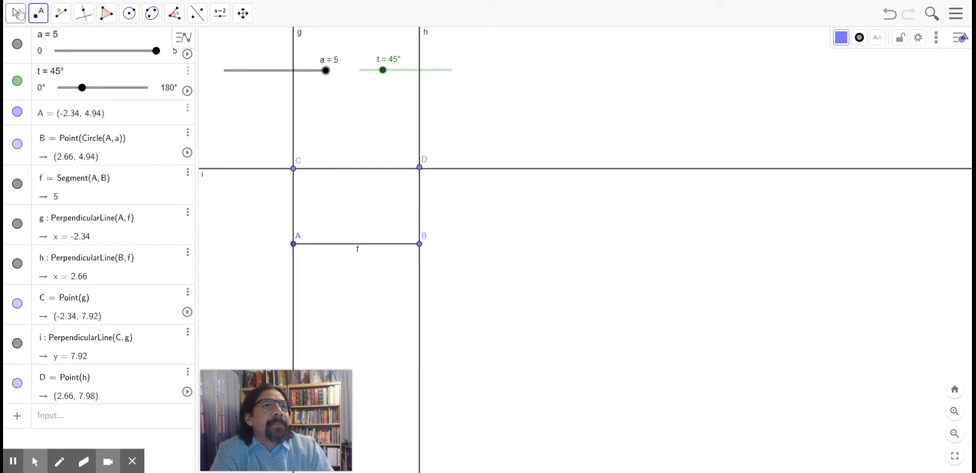
click(20, 44)
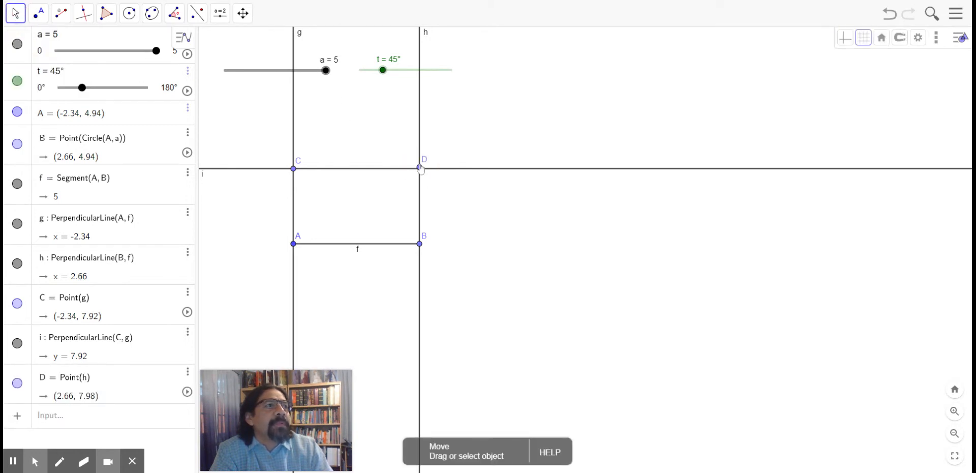
- Delete point D from line h and place a new point at the intersection of lines h and i
mouse_move(421, 171)
mouse_down()
mouse_move(436, 142)
mouse_move(468, 148)
mouse_move(407, 105)
mouse_move(432, 213)
mouse_move(424, 123)
mouse_move(421, 187)
mouse_up()
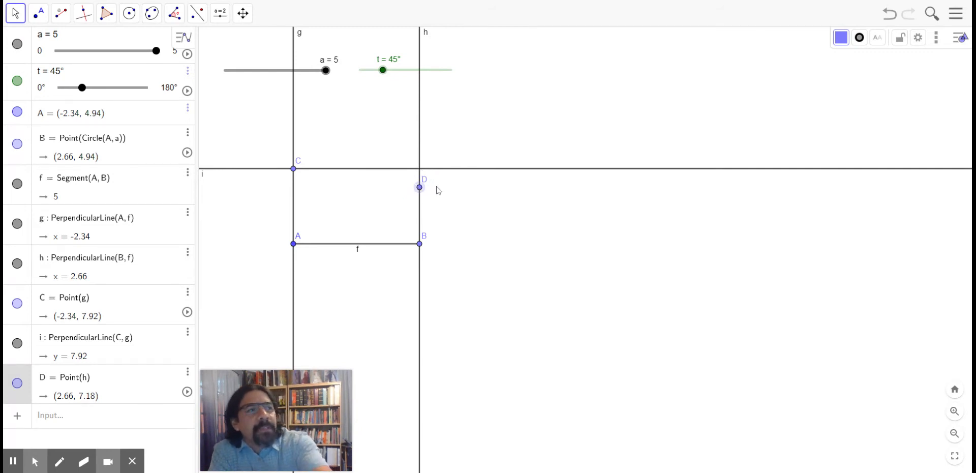
key(Delete)
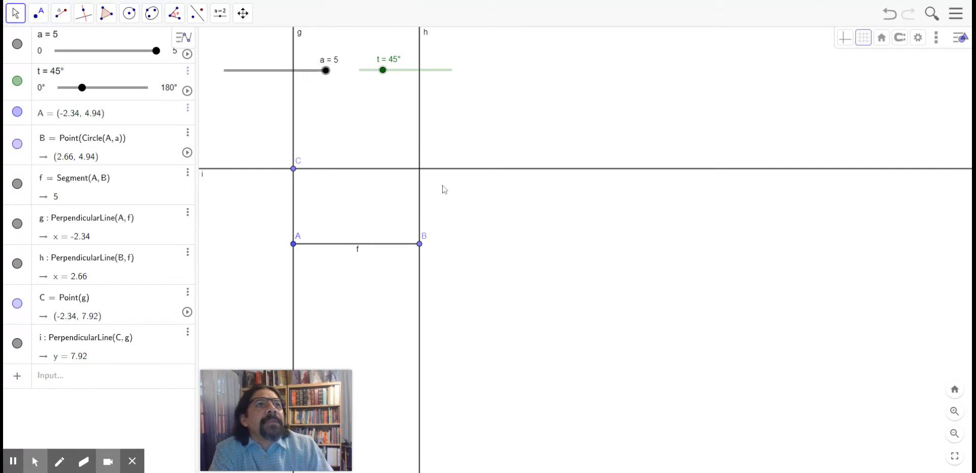
click(38, 13)
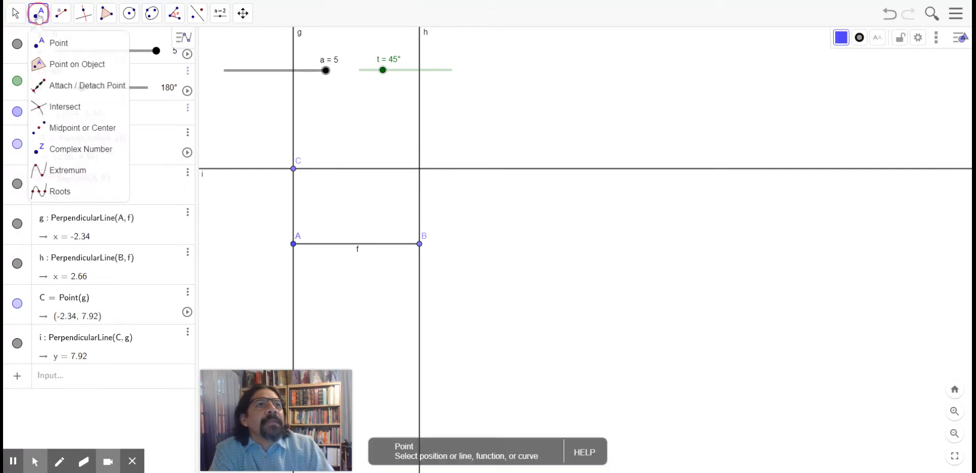
click(51, 41)
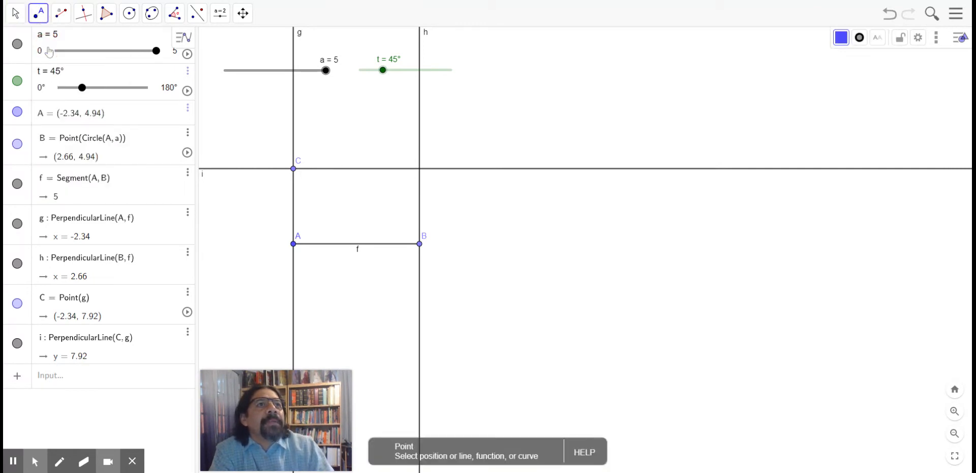
click(420, 168)
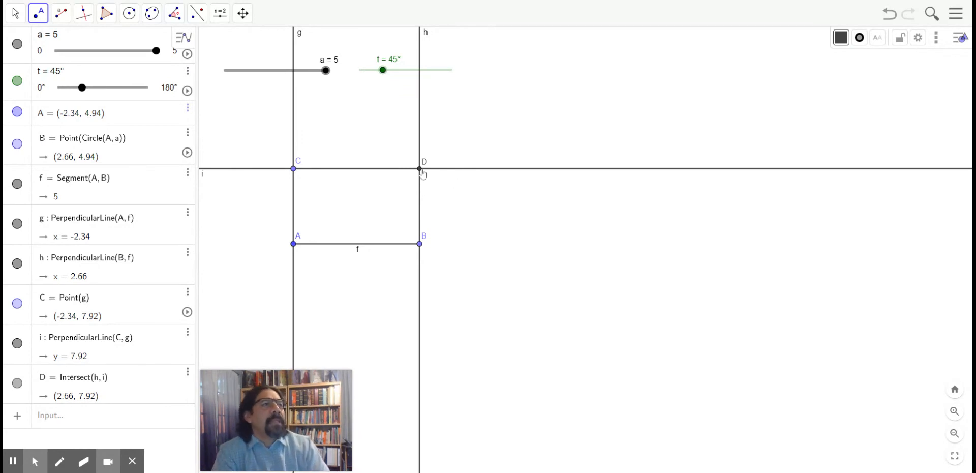
click(15, 14)
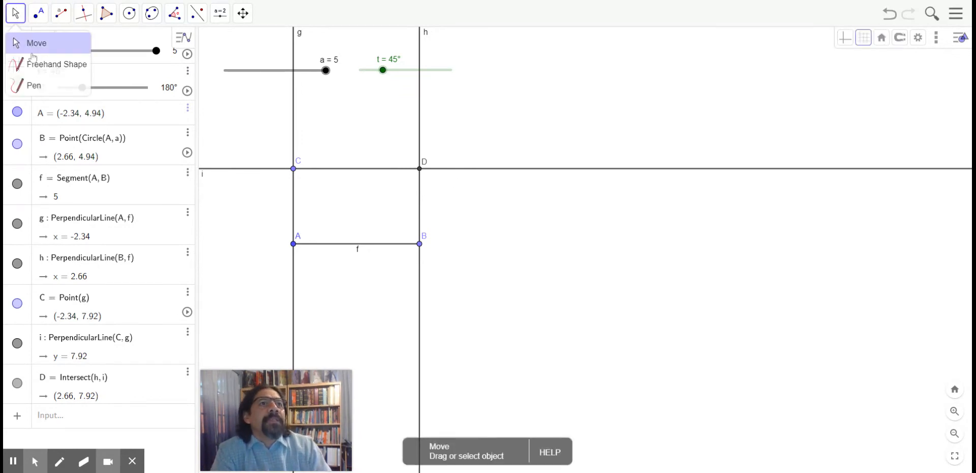
click(33, 44)
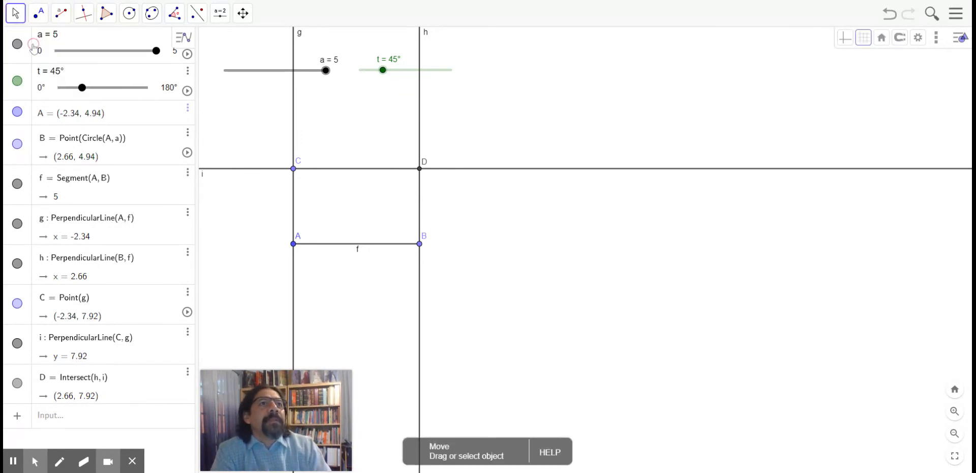
click(421, 172)
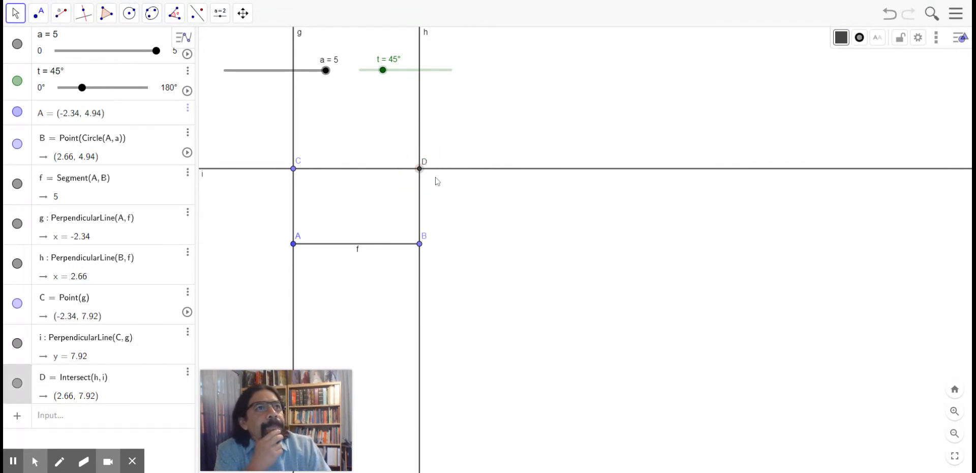
- Draw segments AC, CD and DB to complete the rectangle on segment AB
click(61, 15)
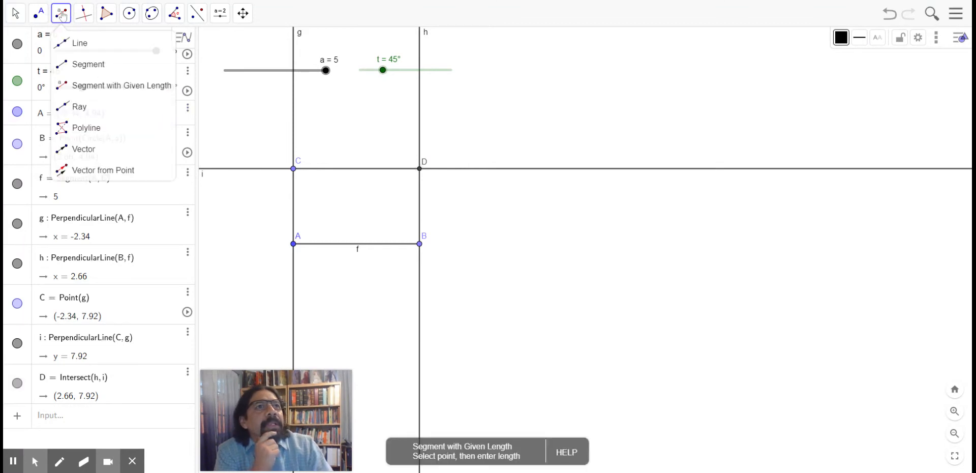
click(79, 64)
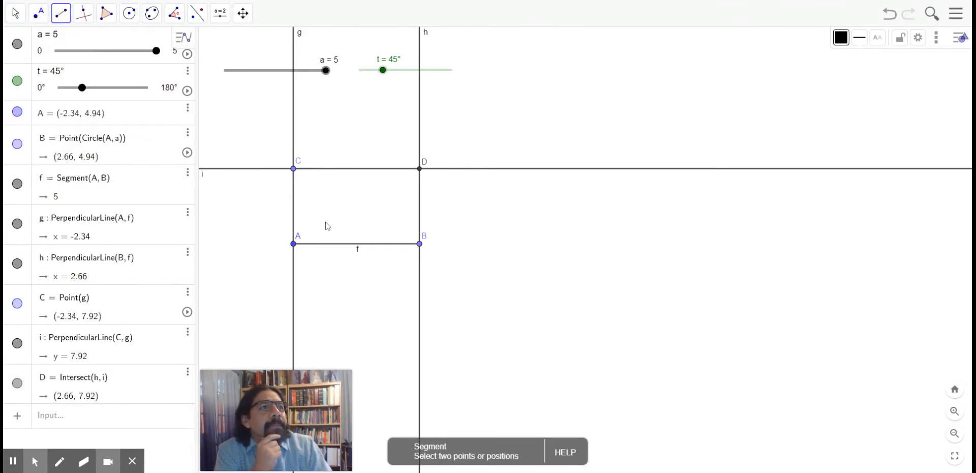
click(293, 243)
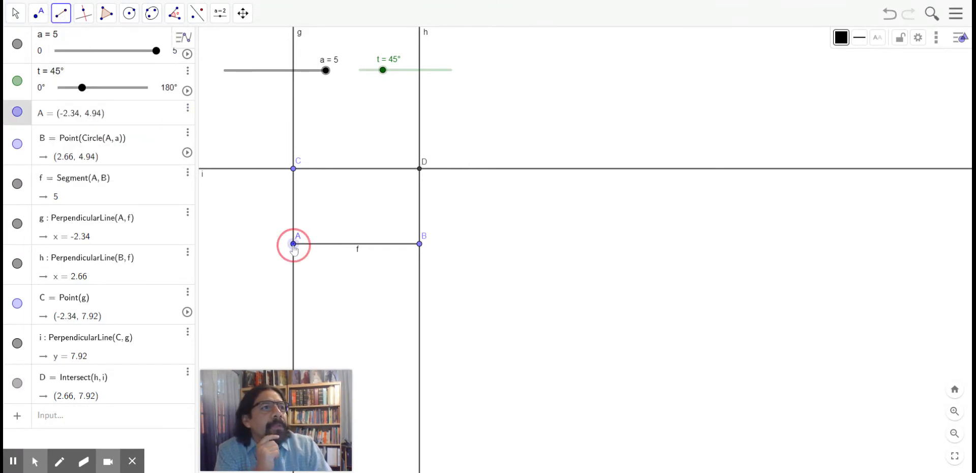
click(293, 169)
click(294, 169)
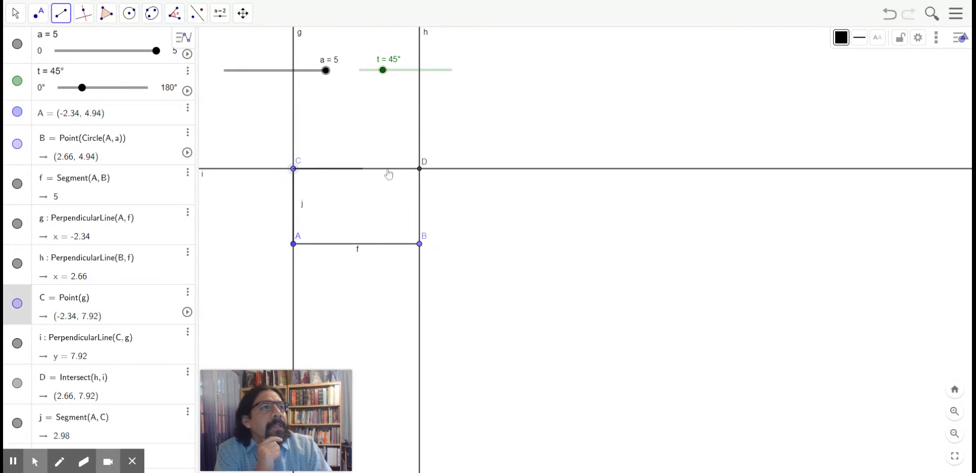
click(420, 168)
click(420, 170)
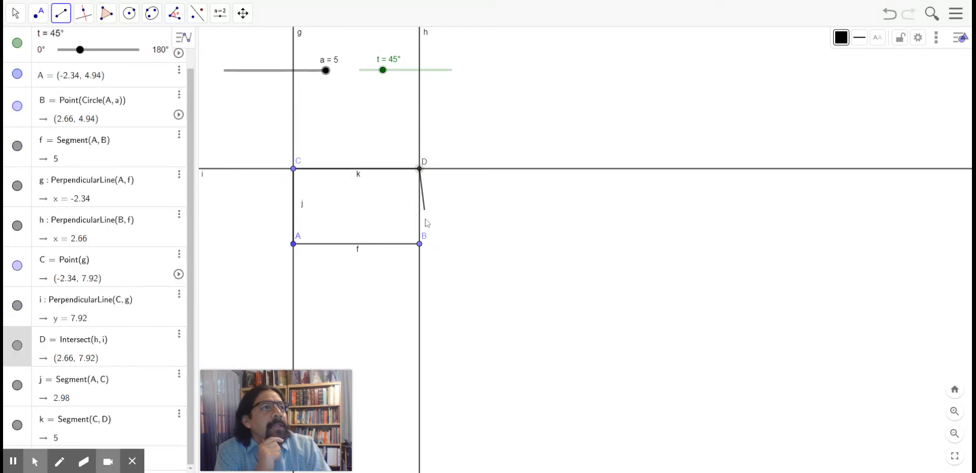
click(420, 243)
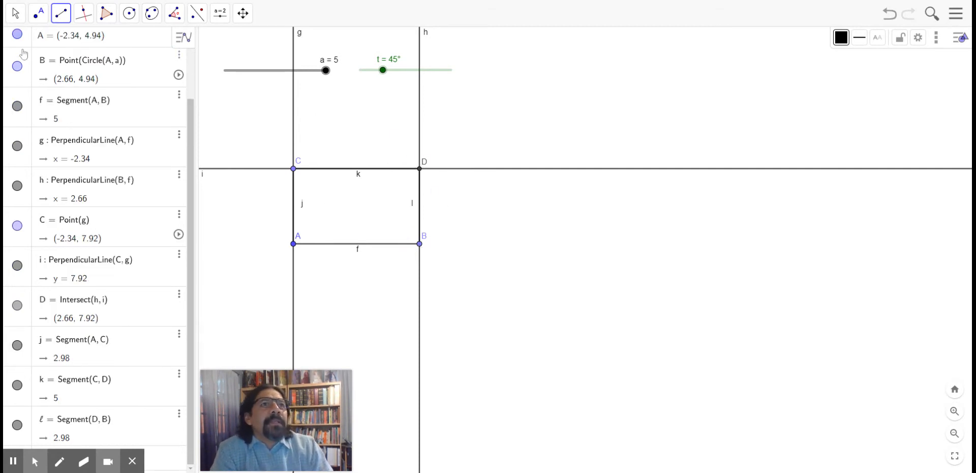
- Hide construction lines g, h and i, and move the rectangle by corner A to about (0.5, 4.9)
click(15, 13)
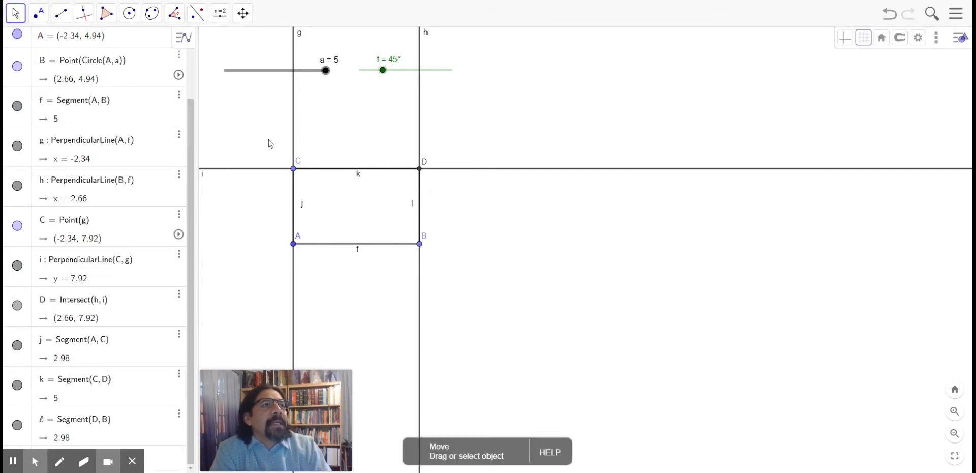
click(294, 130)
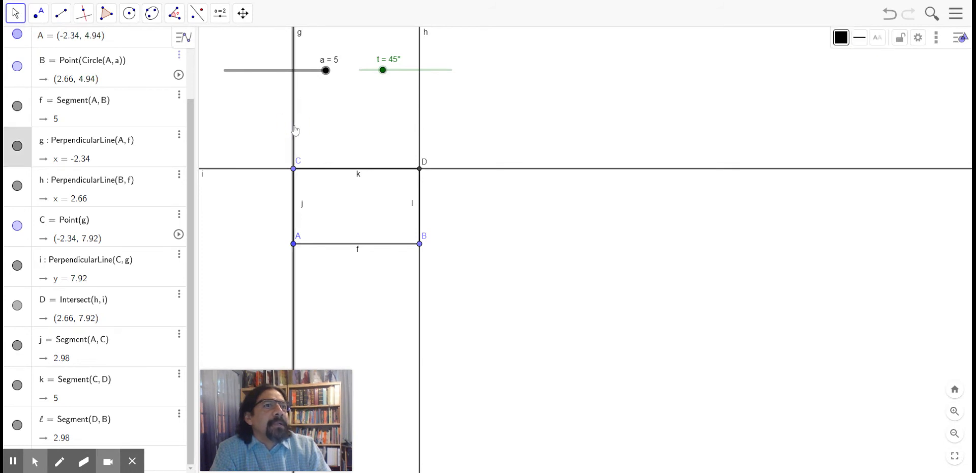
click(17, 148)
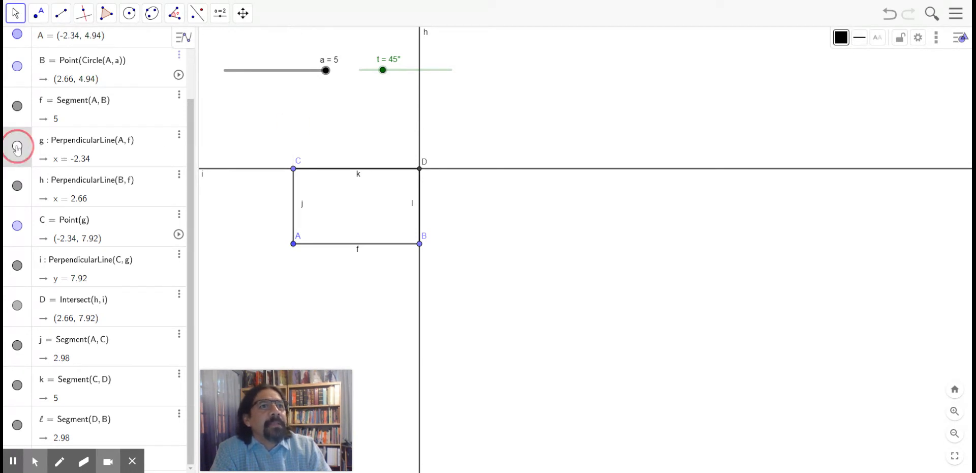
click(18, 186)
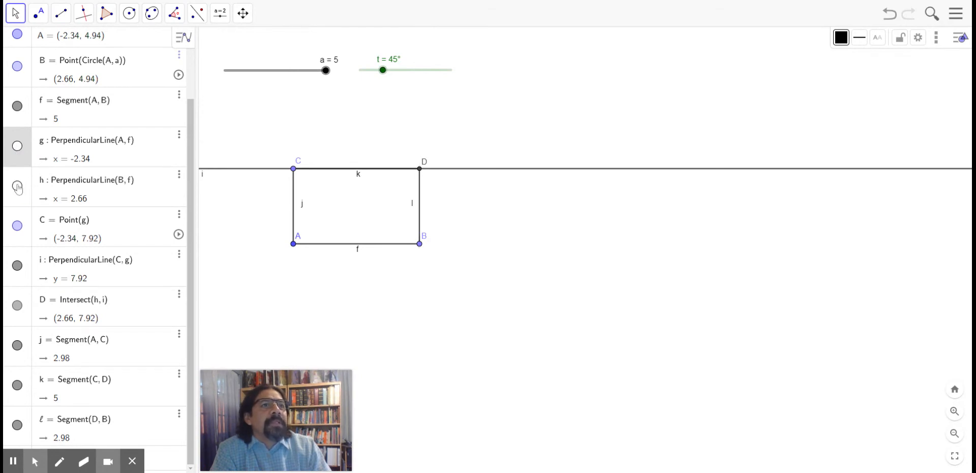
click(17, 265)
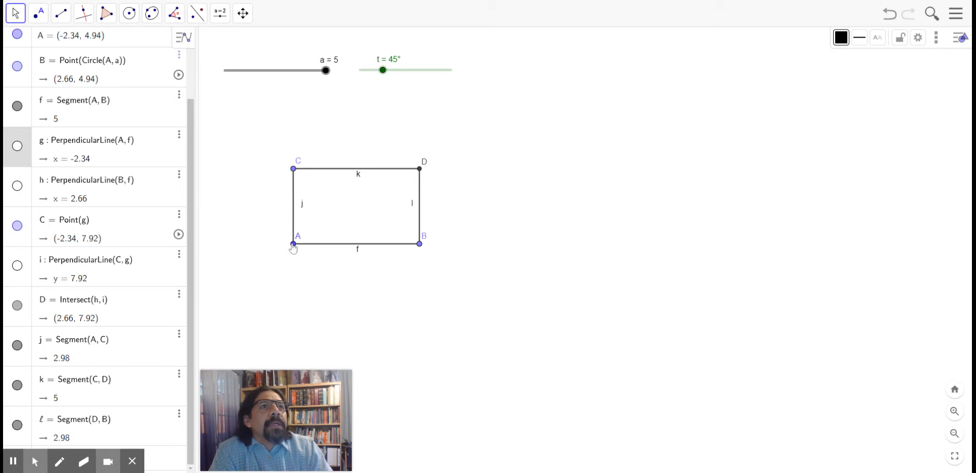
drag(295, 245, 365, 247)
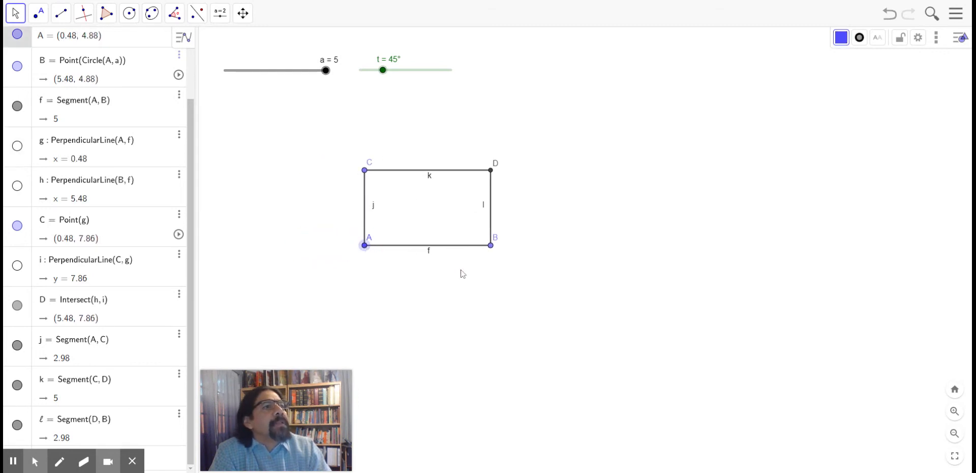
- Construct the midpoints of the rectangle's vertical sides AC and DB
click(38, 13)
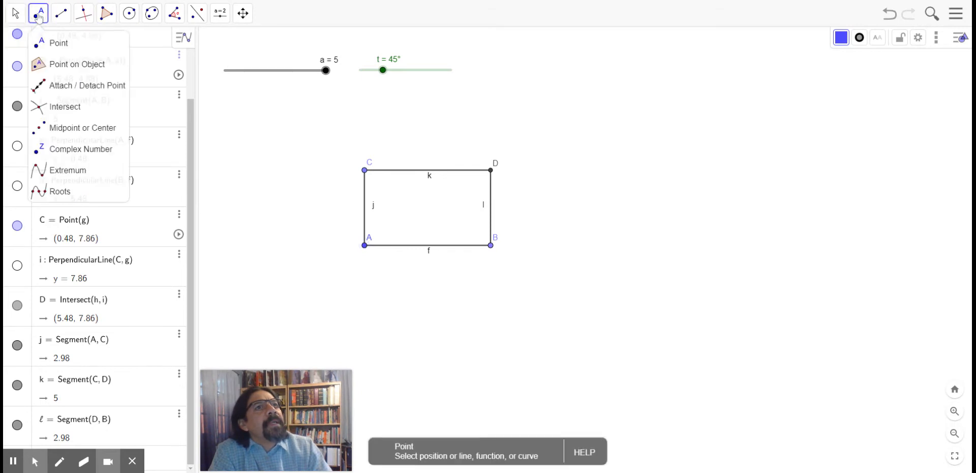
click(83, 133)
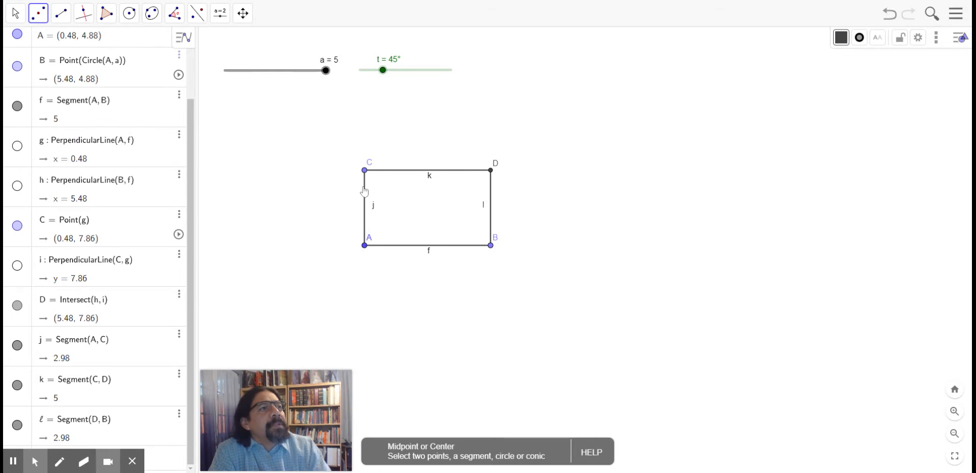
click(365, 233)
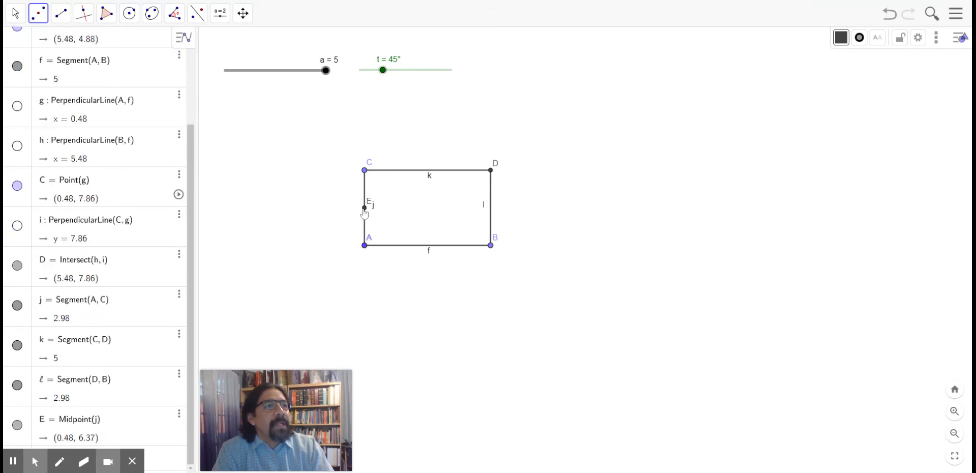
click(490, 183)
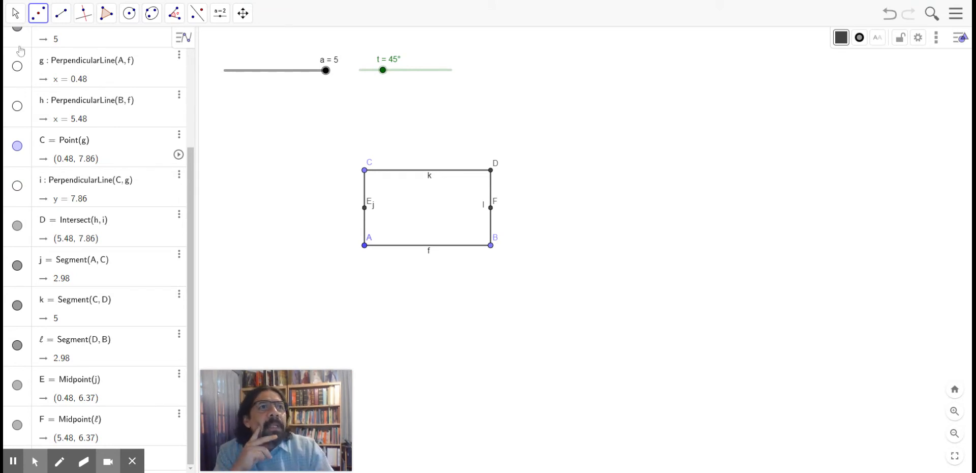
- Move corner C up to about (0.5, 11.0) and back down to about (0.5, 8.0) to test the rectangle's height
click(15, 13)
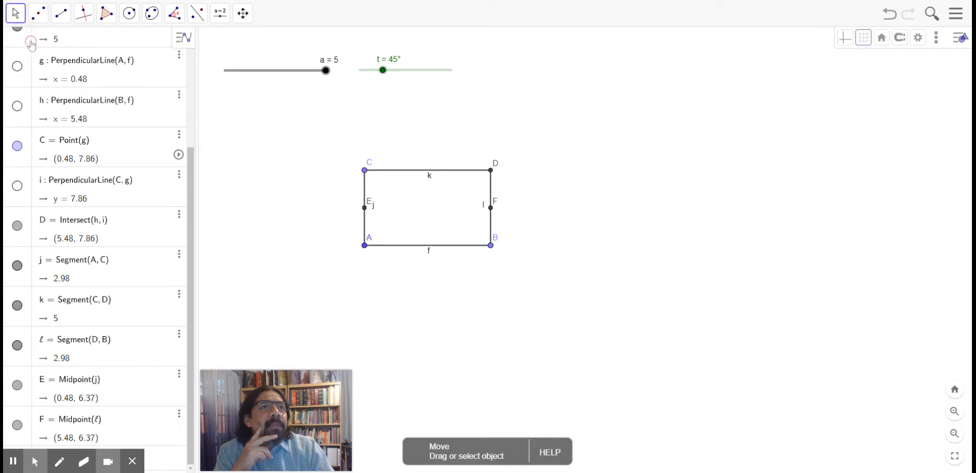
drag(365, 172, 364, 91)
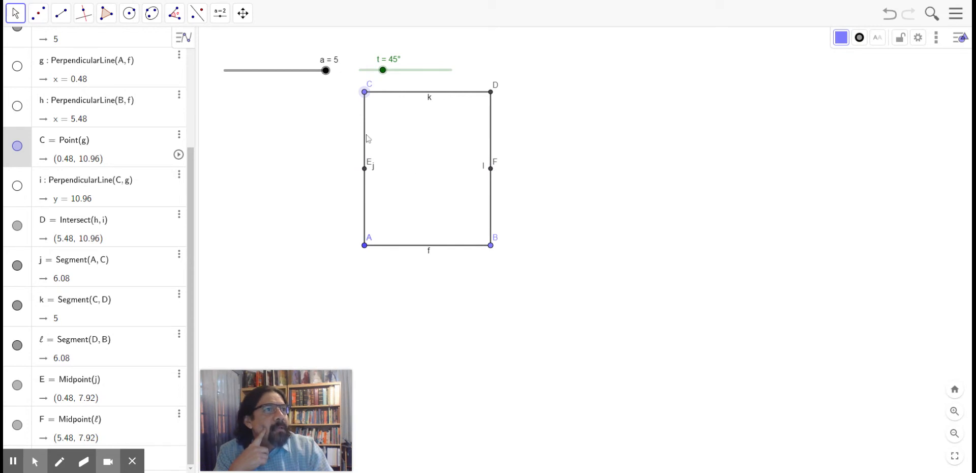
mouse_move(365, 92)
mouse_down()
mouse_move(366, 210)
mouse_move(366, 167)
mouse_up()
click(321, 175)
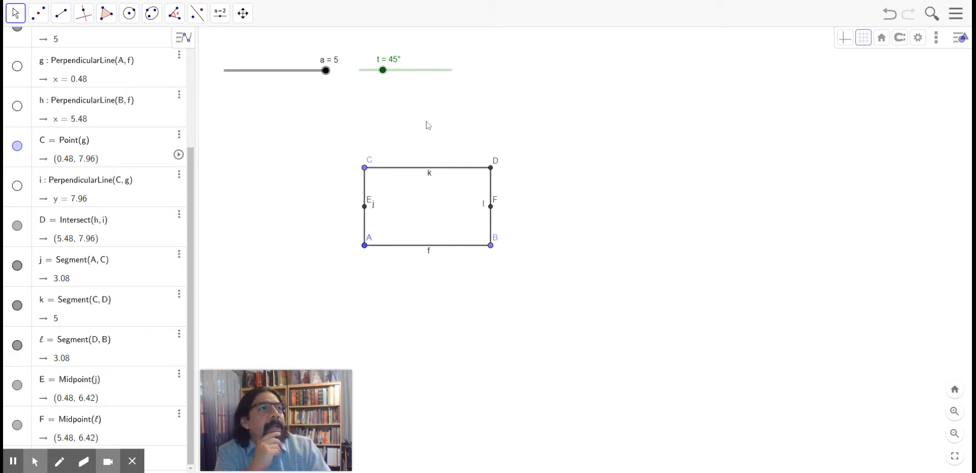
- Construct a counterclockwise angle of size t with leg point B and vertex F
click(175, 12)
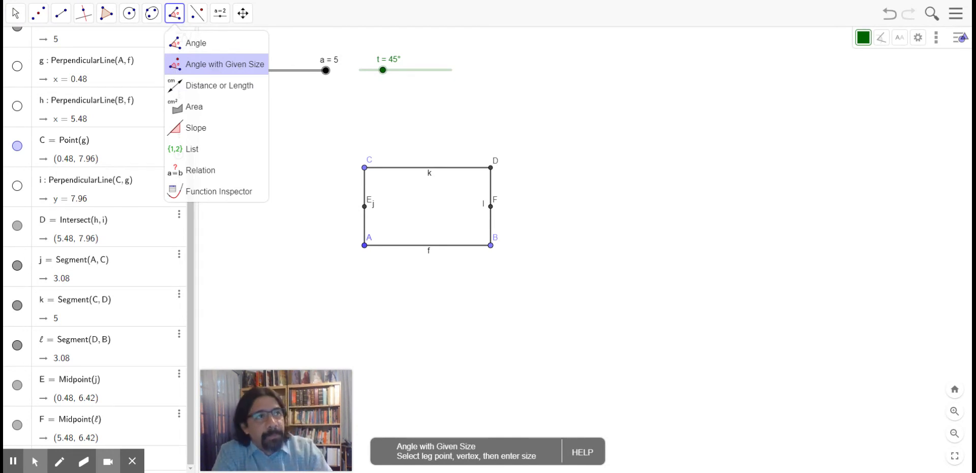
click(213, 64)
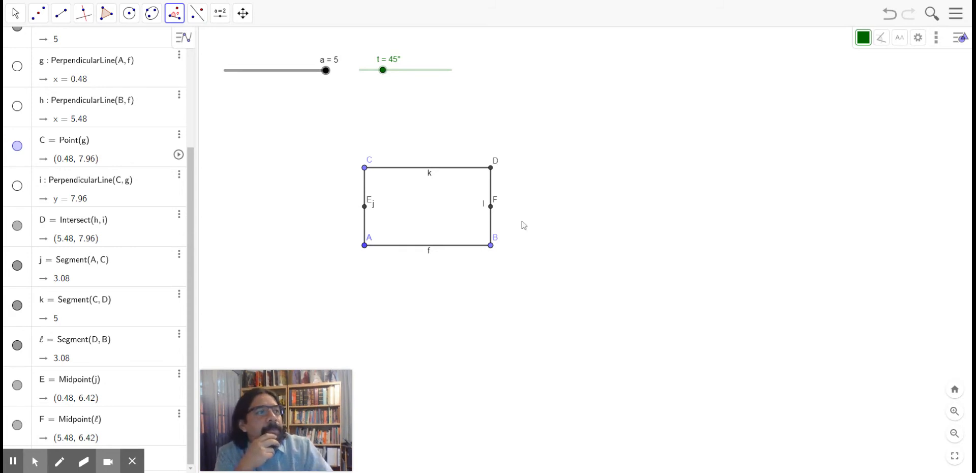
click(490, 245)
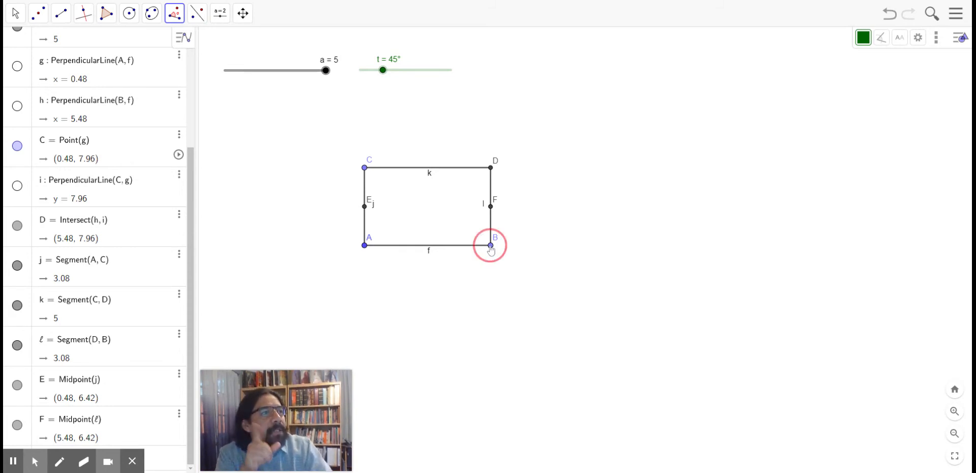
click(491, 206)
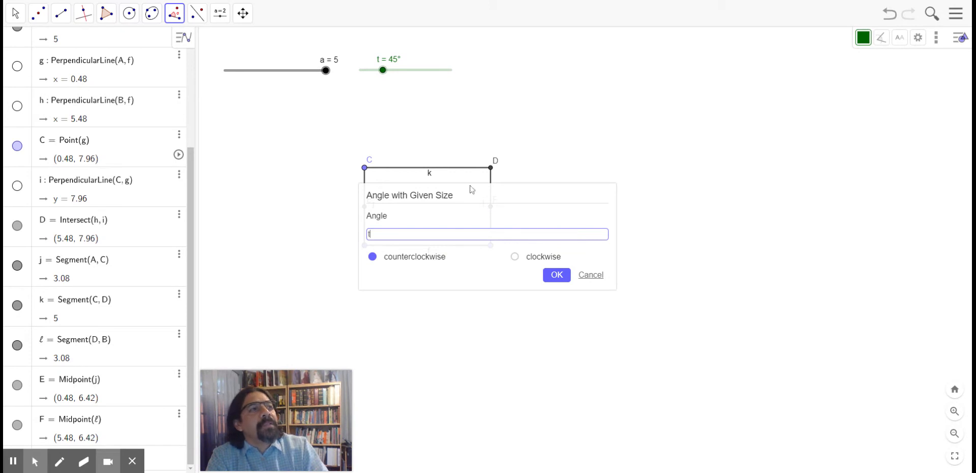
click(558, 274)
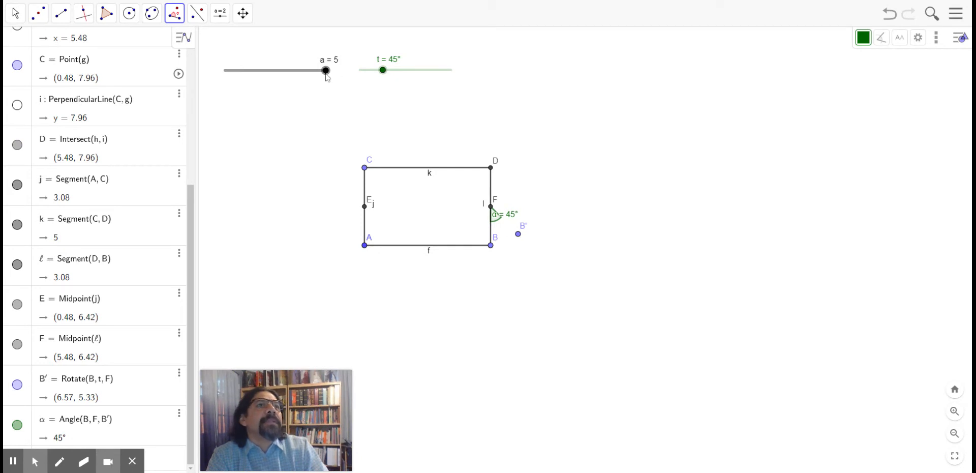
- Draw a segment from midpoint F to the rotated point B'
click(60, 14)
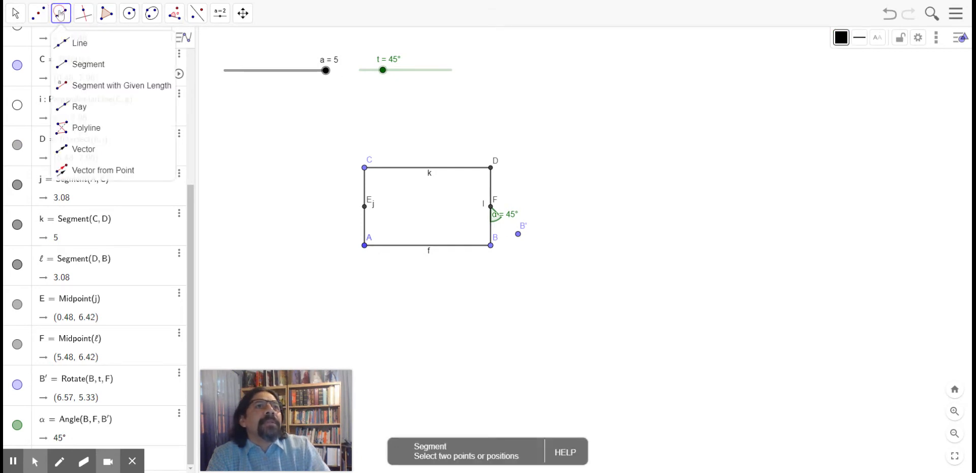
click(82, 64)
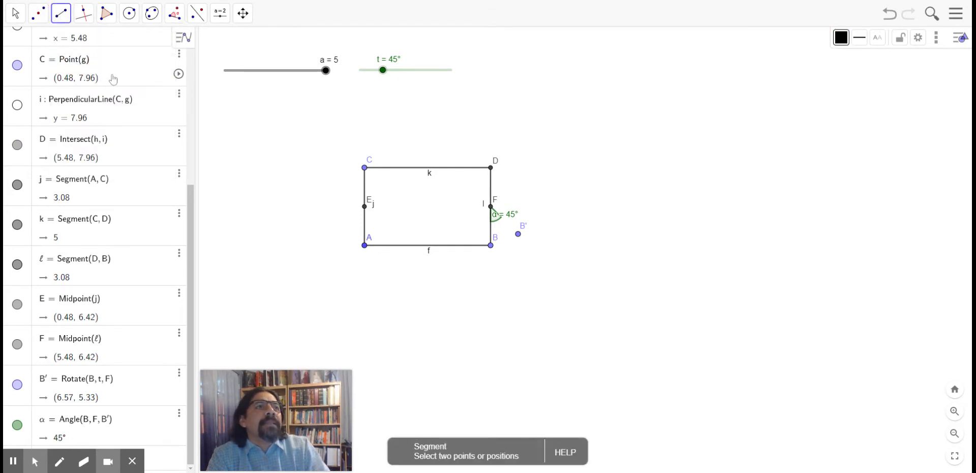
click(490, 207)
click(518, 234)
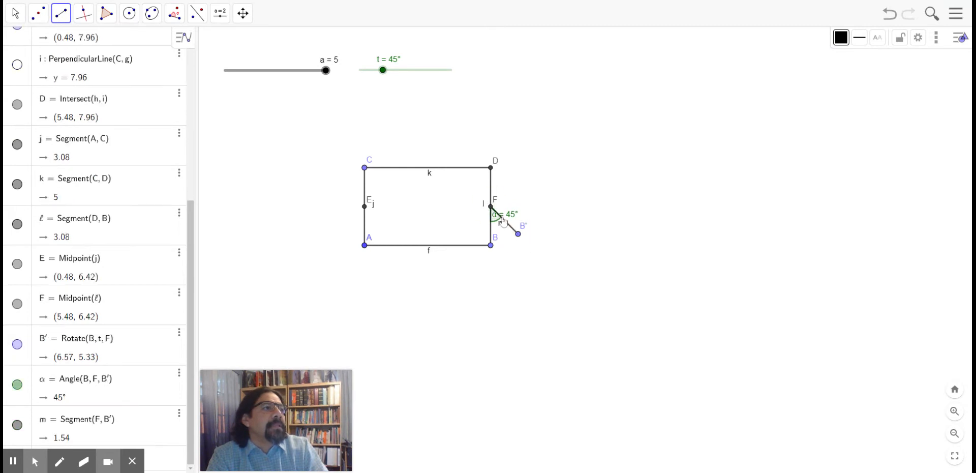
- Move angle slider t down to 0° and back up to 43° to test the arm's rotation about F
click(14, 14)
click(14, 13)
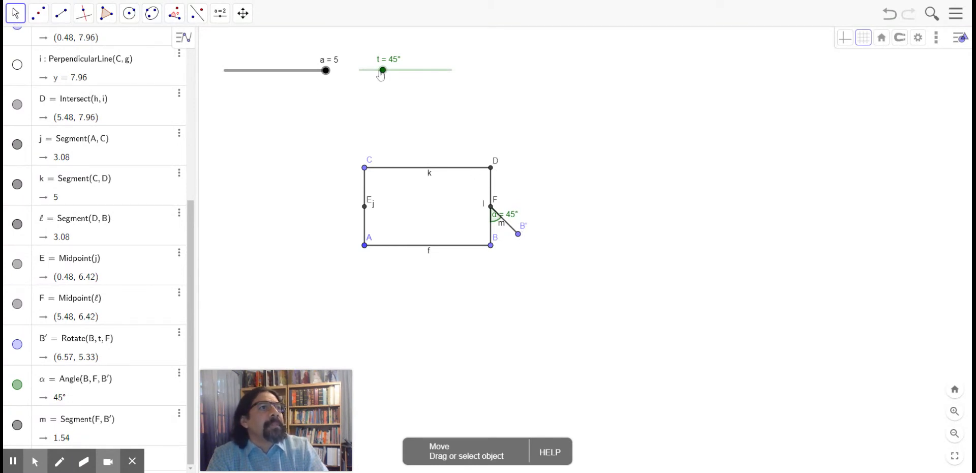
drag(387, 74, 355, 74)
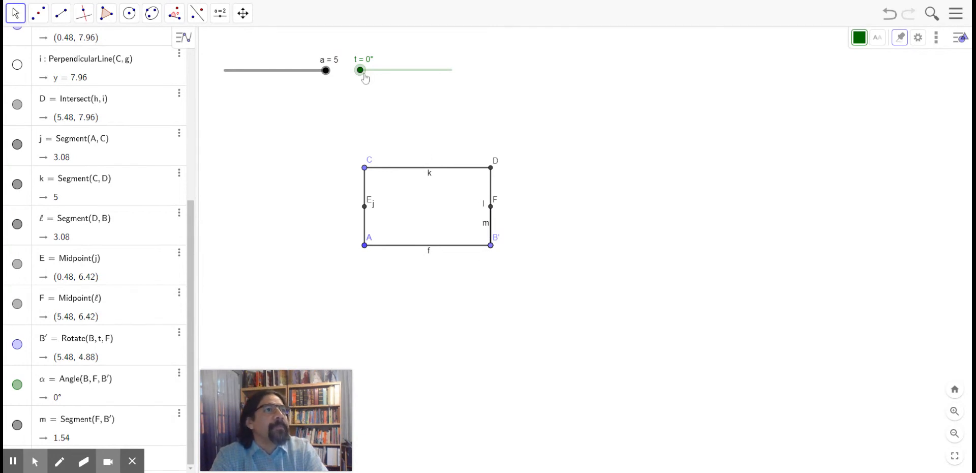
drag(362, 74, 382, 72)
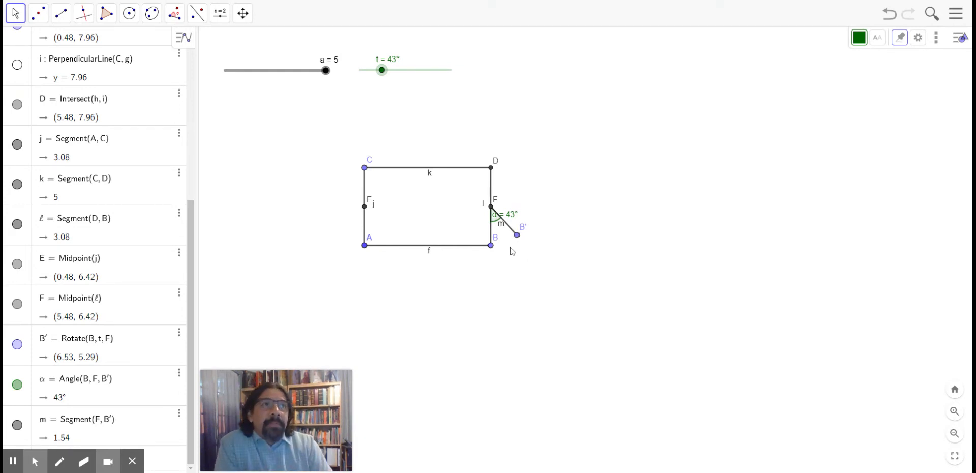
- Construct a line through B' perpendicular to the arm segment FB'
click(84, 13)
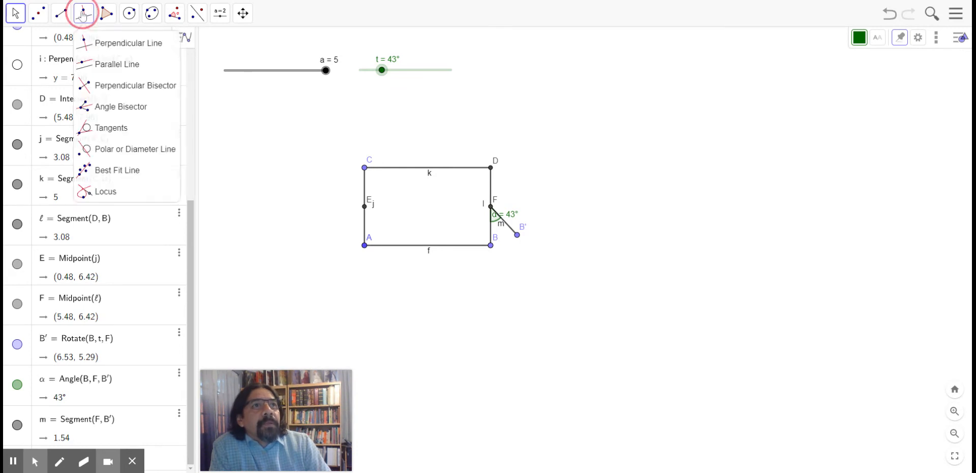
click(97, 44)
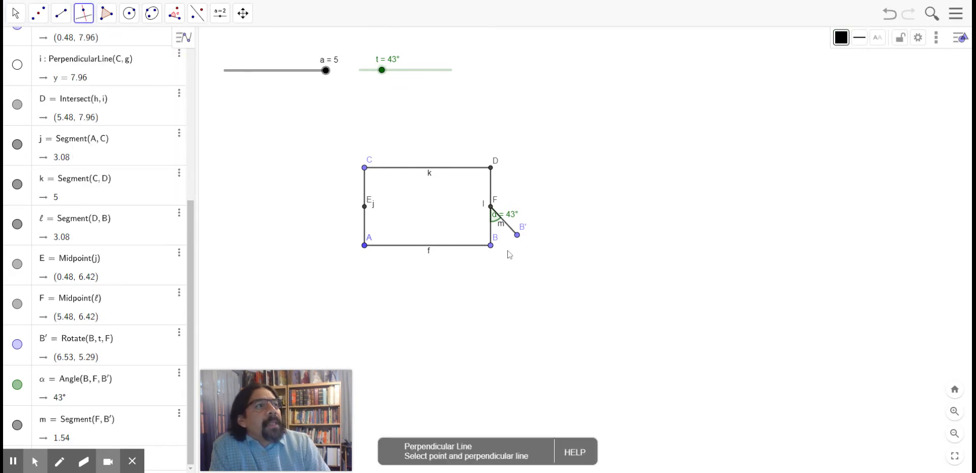
click(517, 236)
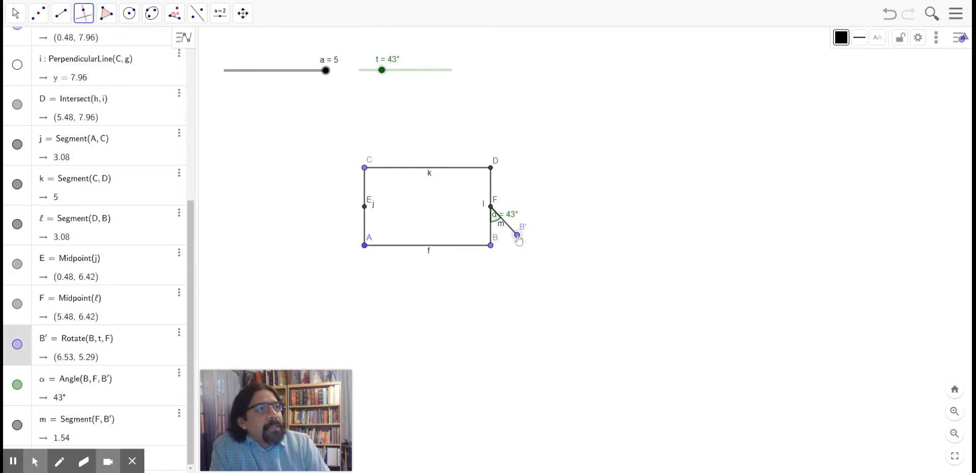
click(510, 230)
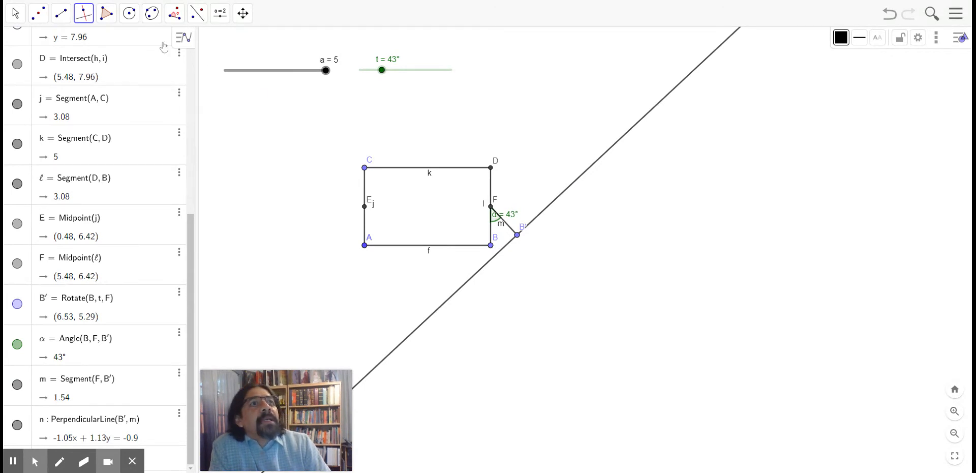
- Draw a segment from B' to a new point at about (8.1, 6.8) on the perpendicular line, and another from that point to F
click(61, 13)
click(74, 65)
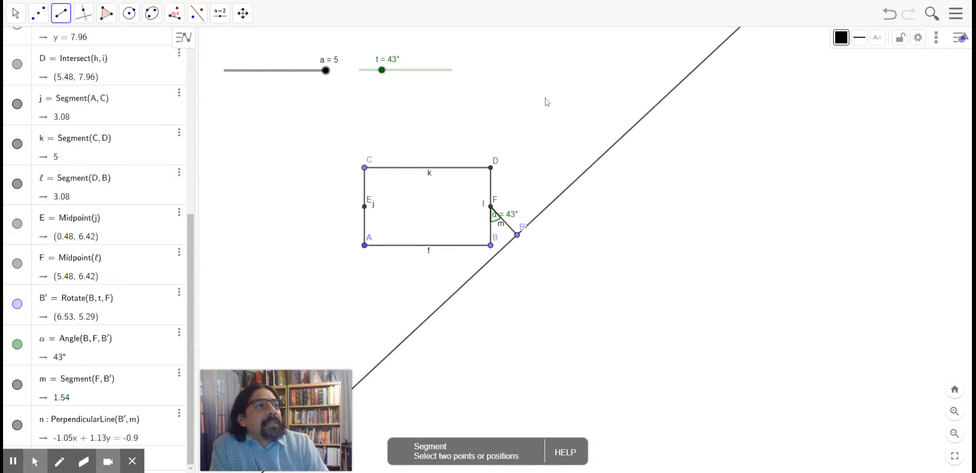
click(518, 236)
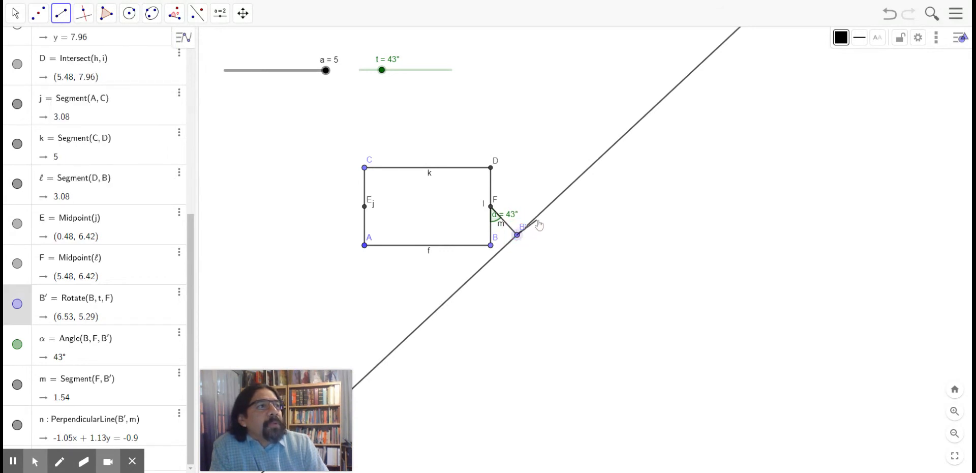
click(557, 198)
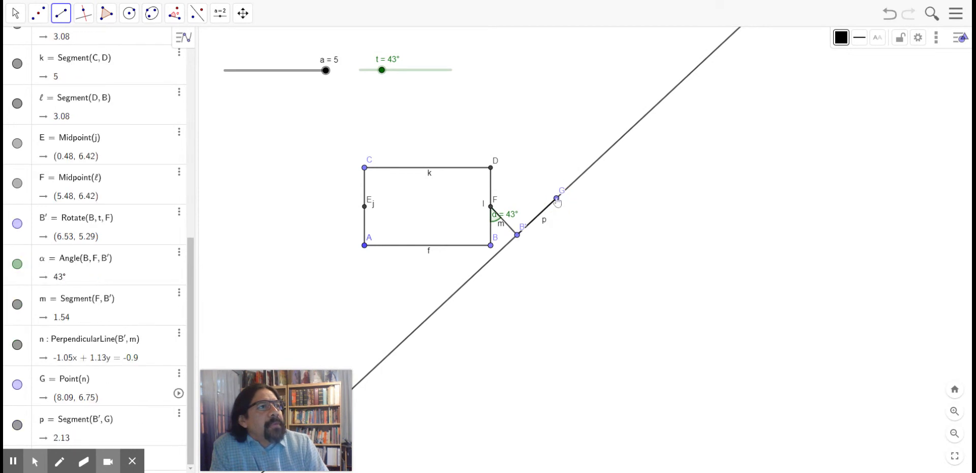
click(557, 200)
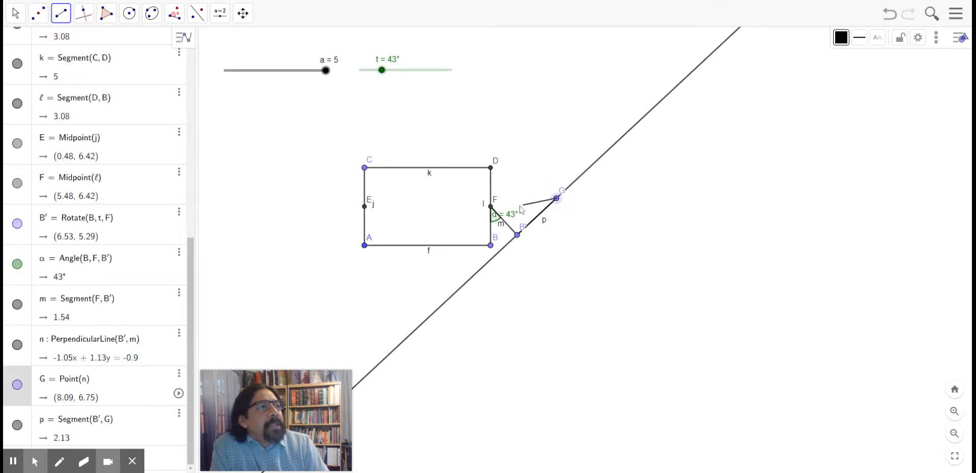
click(491, 206)
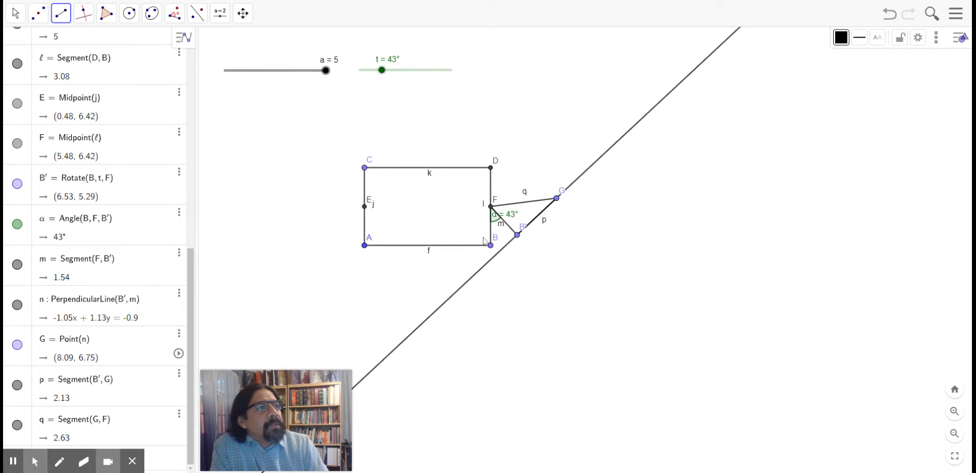
- Hide the perpendicular line through B' and set angle slider t to 24° to test the triangle's rotation
click(15, 14)
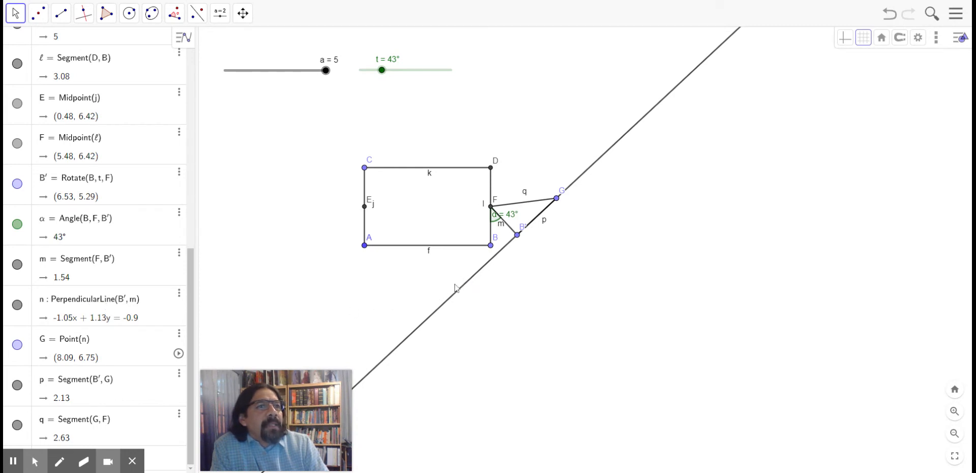
click(16, 305)
click(17, 305)
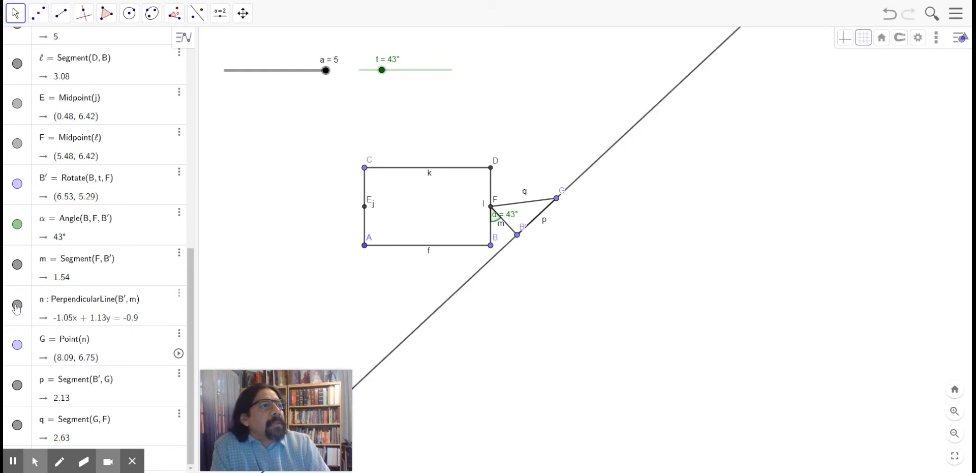
click(16, 305)
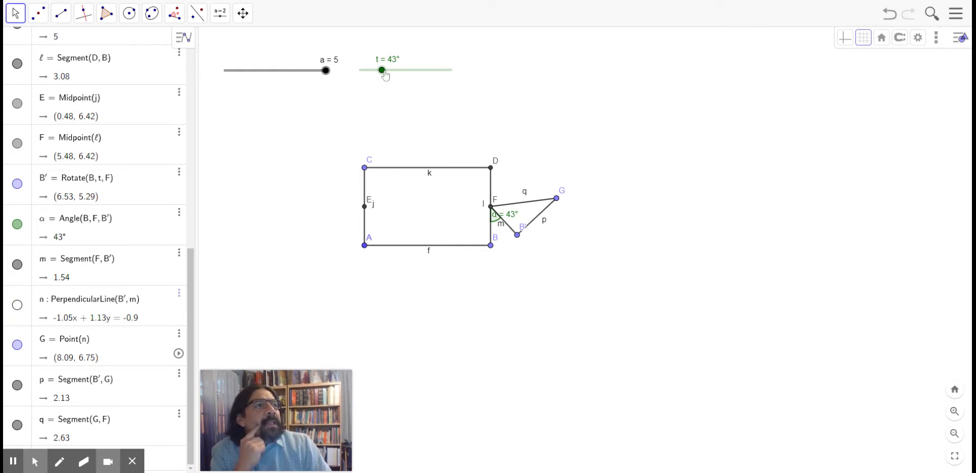
mouse_move(382, 69)
mouse_down()
mouse_move(343, 79)
mouse_move(468, 79)
mouse_move(352, 74)
mouse_move(443, 74)
mouse_move(353, 74)
mouse_move(390, 74)
mouse_up()
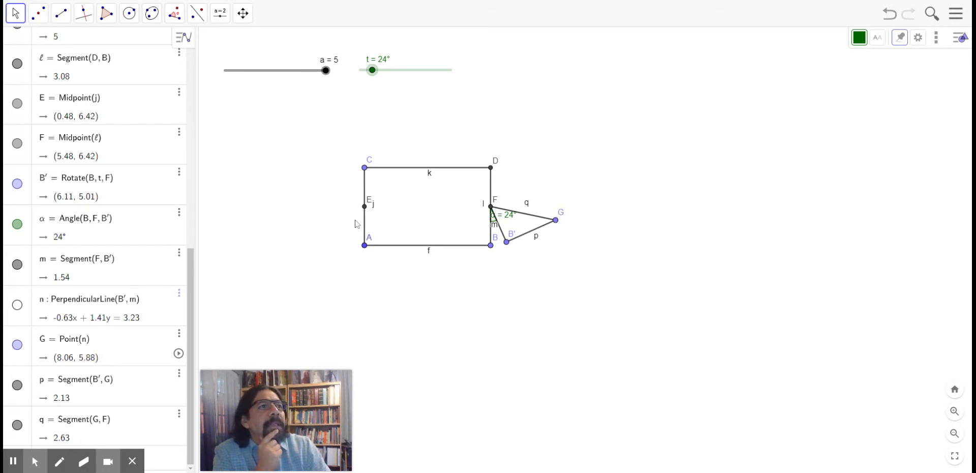
- Construct a clockwise angle of size t with leg point A and vertex E
click(174, 13)
click(200, 66)
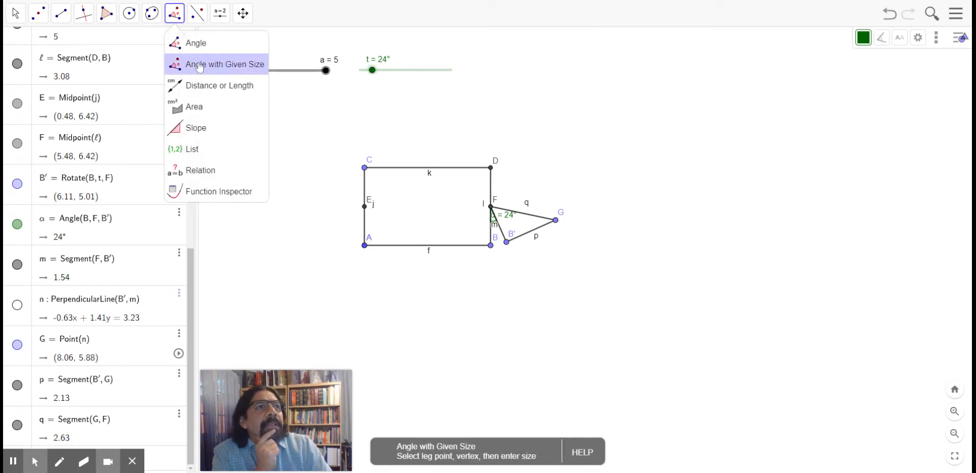
click(200, 66)
click(177, 16)
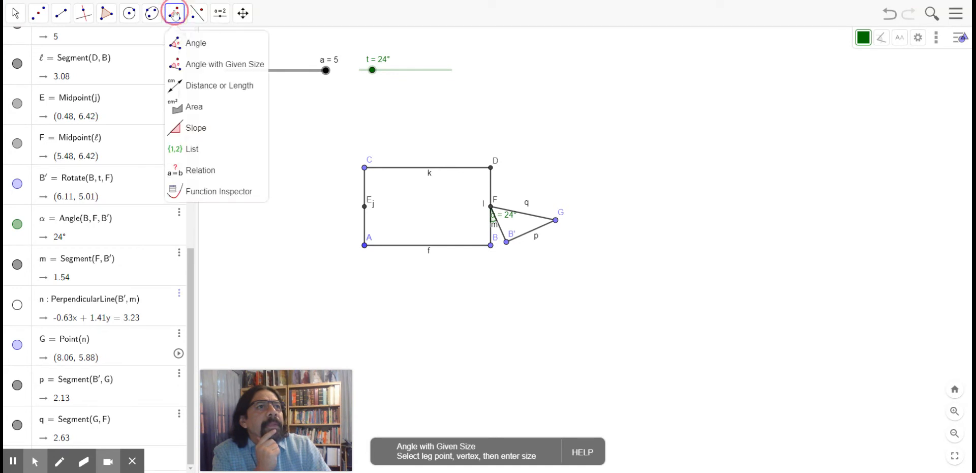
click(213, 70)
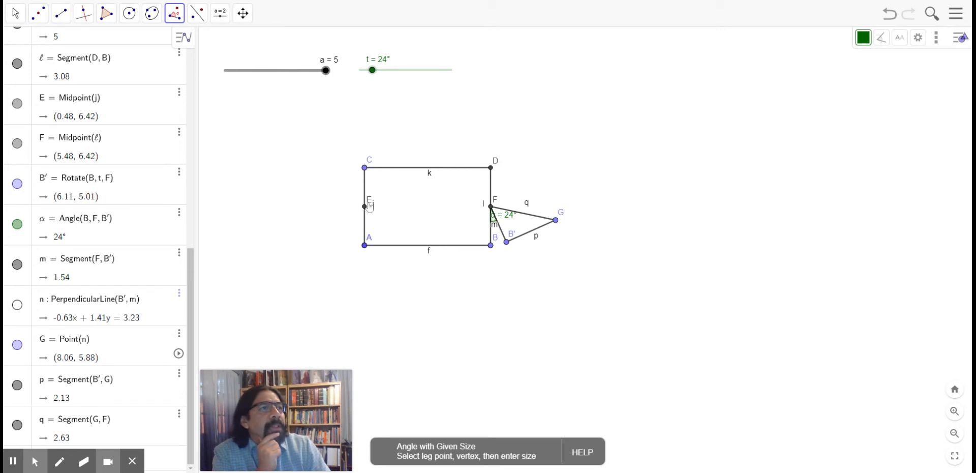
click(365, 245)
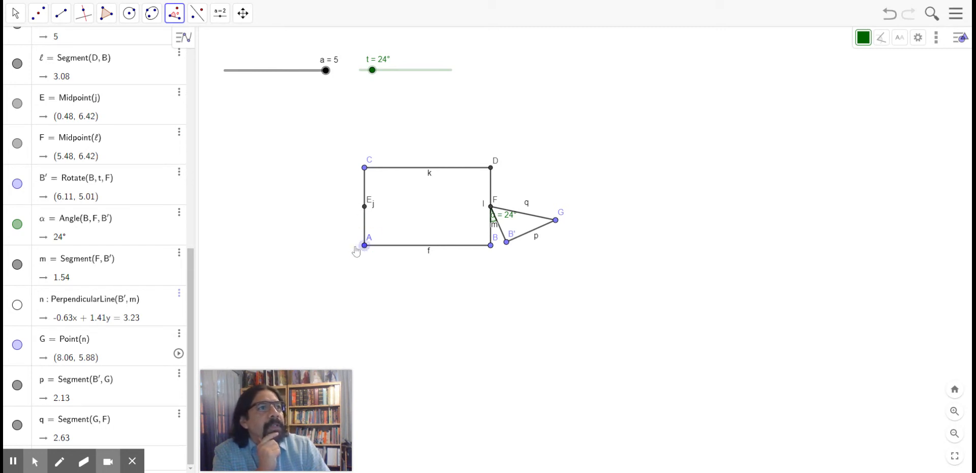
click(364, 207)
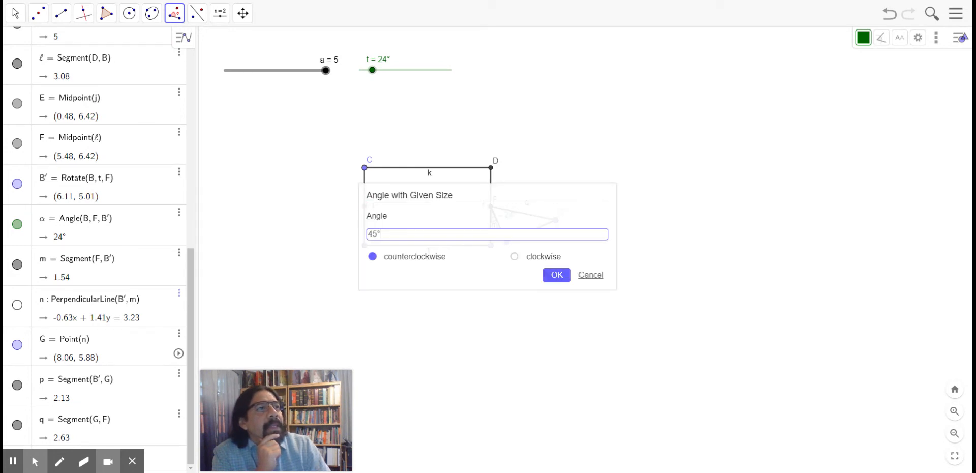
key(BackSpace)
key(BackSpace)
key(BackSpace)
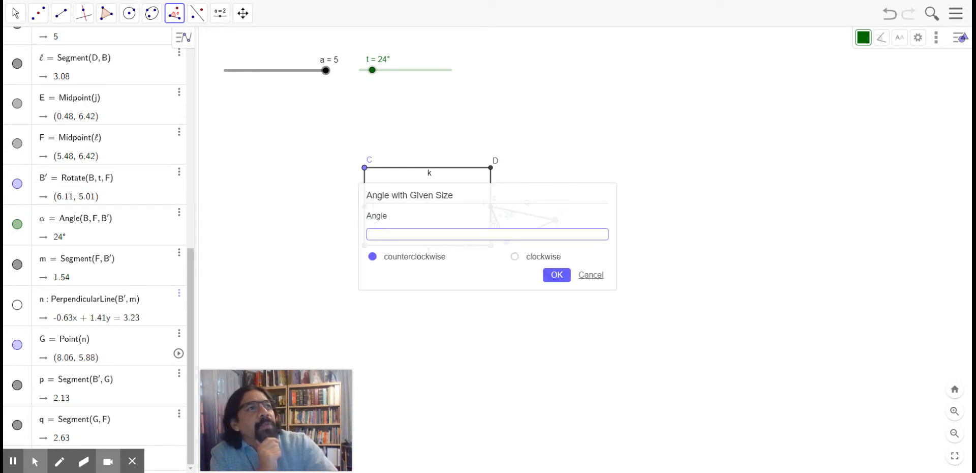
text(t)
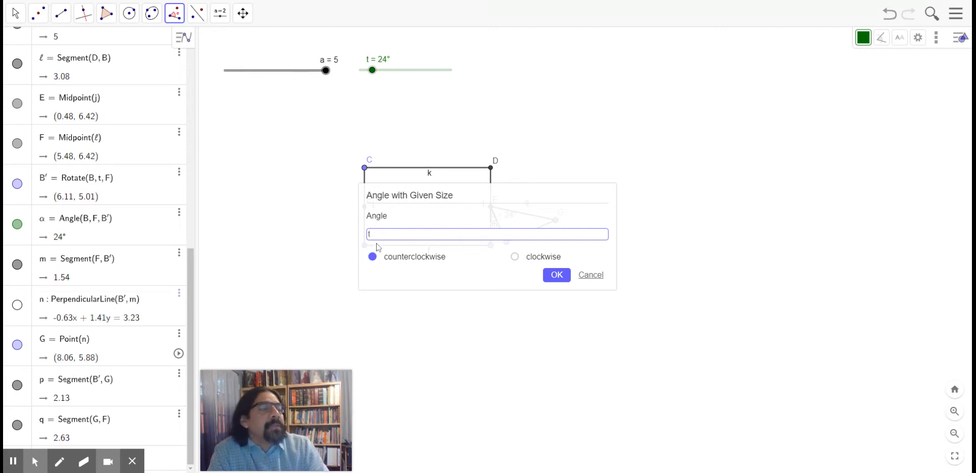
click(514, 257)
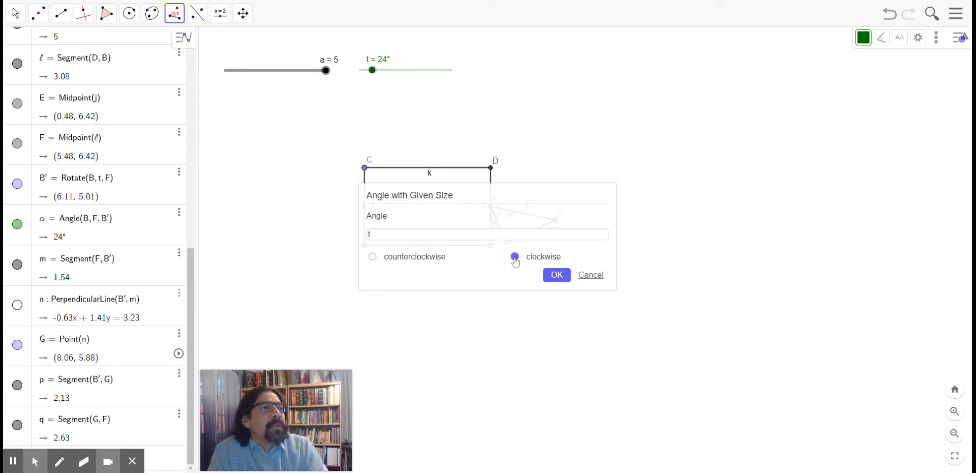
click(556, 279)
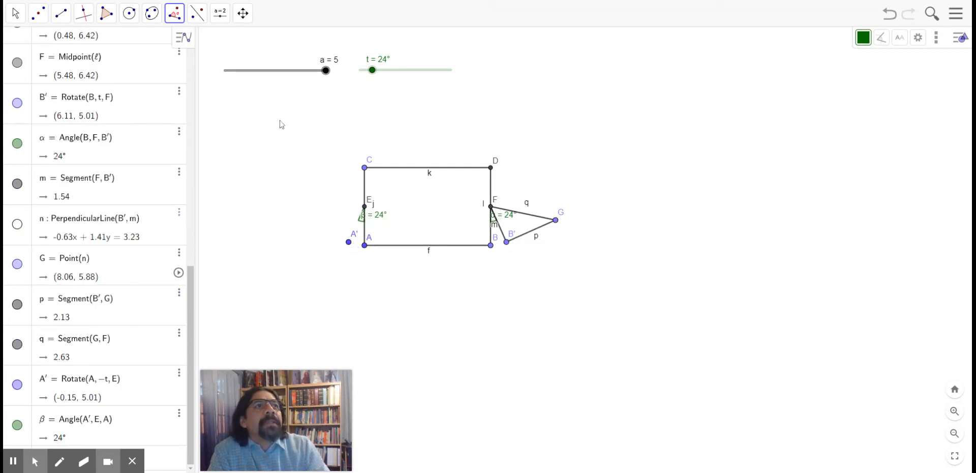
- Draw a segment from the rotated point A' to midpoint E
click(61, 13)
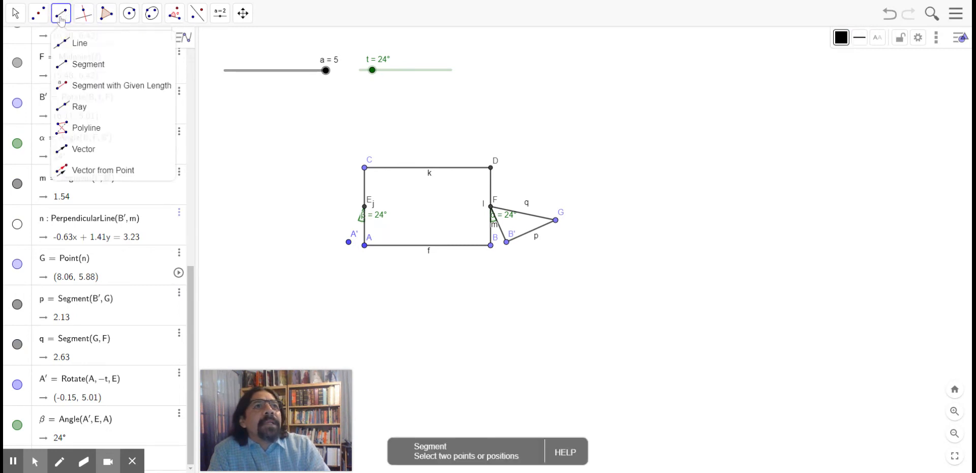
click(82, 66)
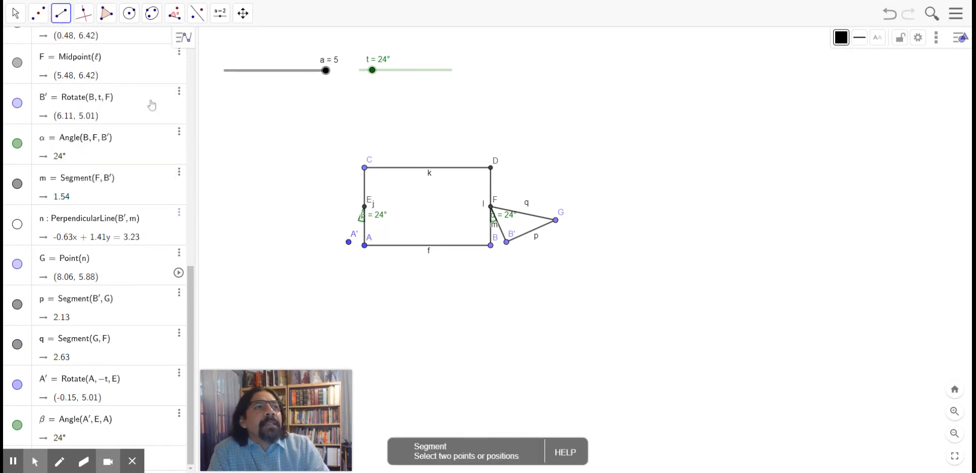
click(349, 243)
click(365, 207)
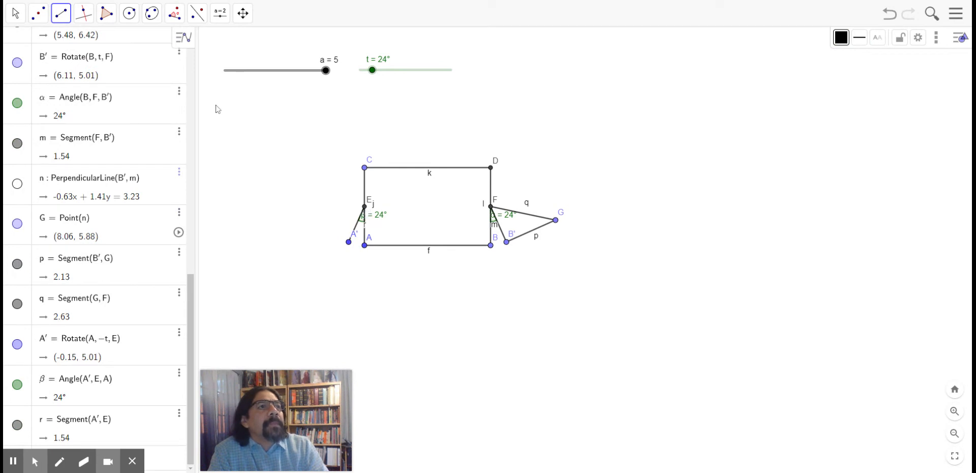
- Set angle slider t to 64° to test both arms rotating together
click(16, 13)
click(15, 44)
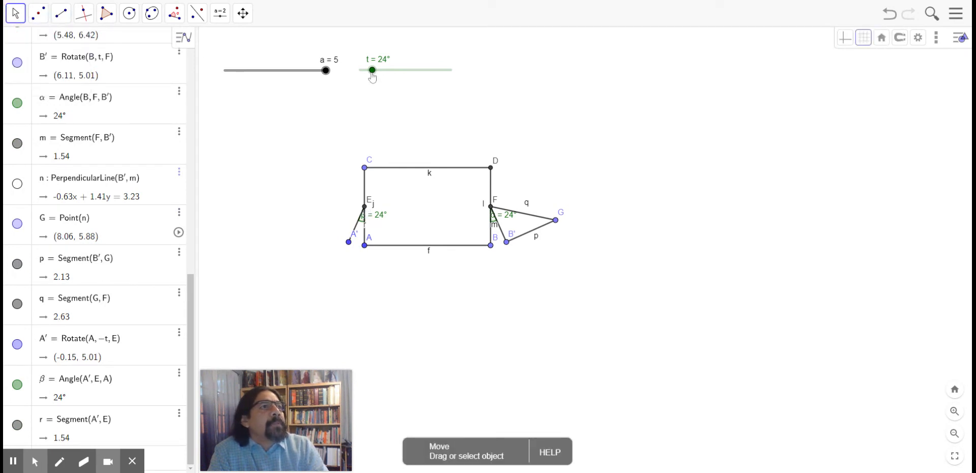
drag(372, 74, 393, 73)
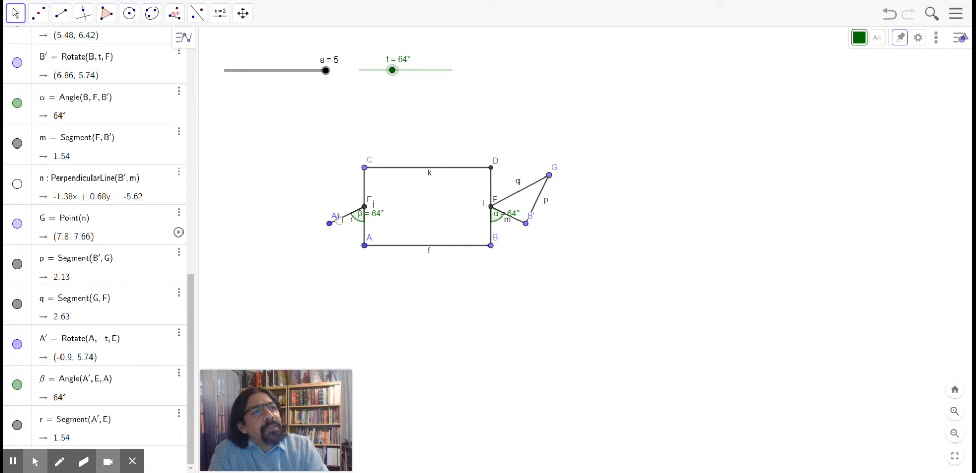
- Construct a line through A' perpendicular to the arm segment A'E
click(84, 13)
click(91, 42)
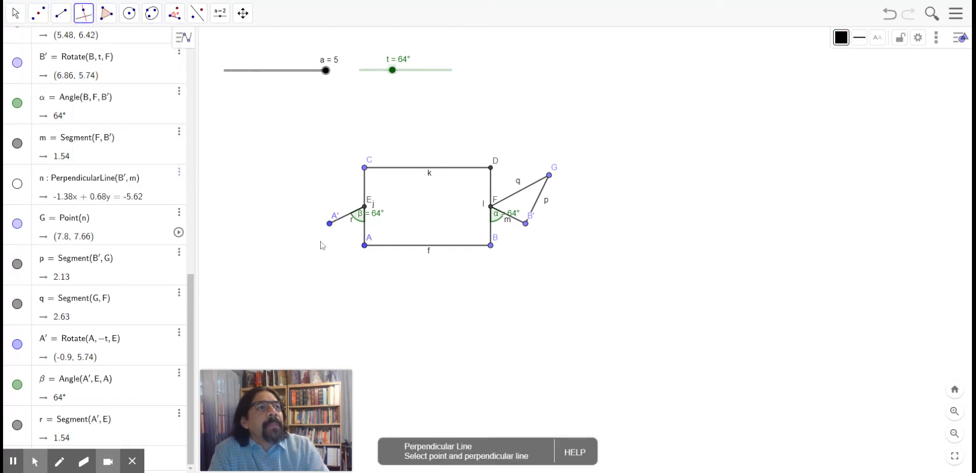
click(330, 224)
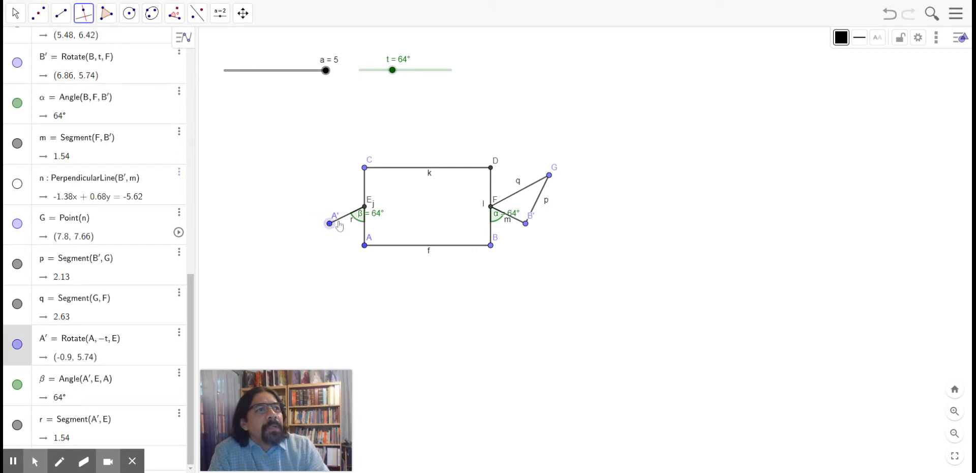
click(339, 222)
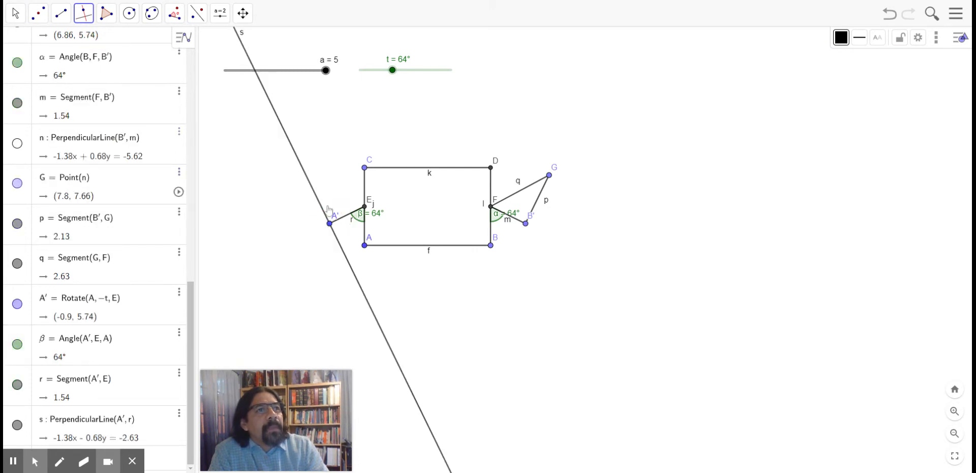
- Draw a segment from A' to a new point on the perpendicular line, about 1.27 long, and another from that point to E
click(61, 13)
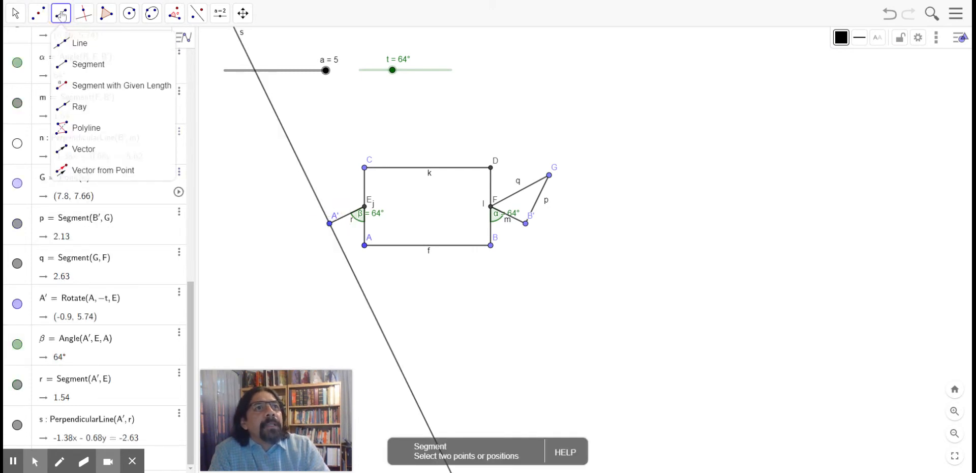
click(84, 74)
click(330, 225)
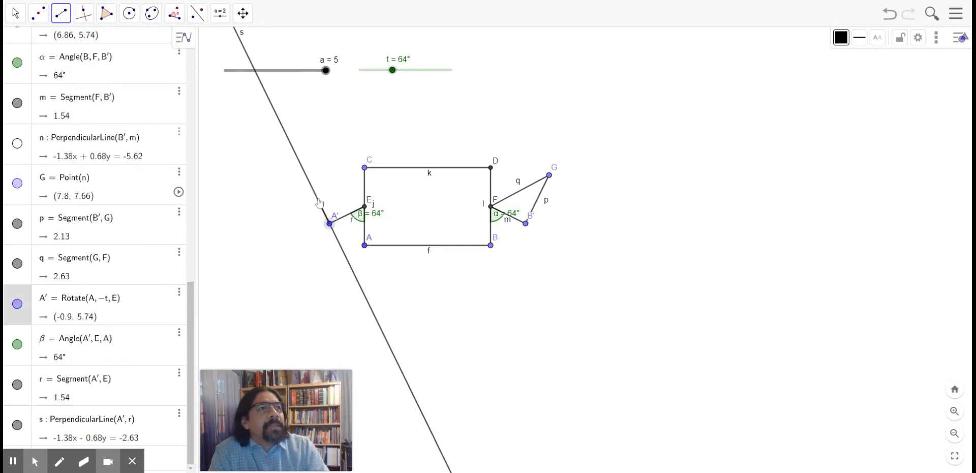
click(316, 196)
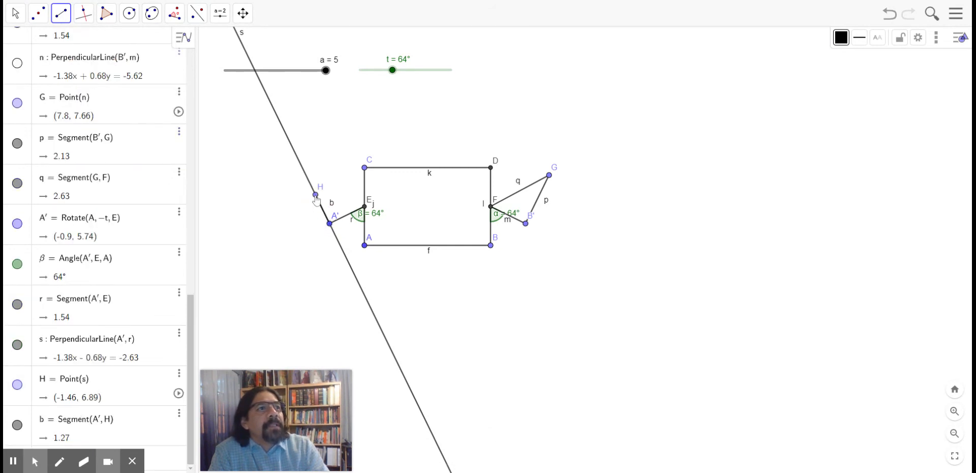
click(315, 196)
click(365, 207)
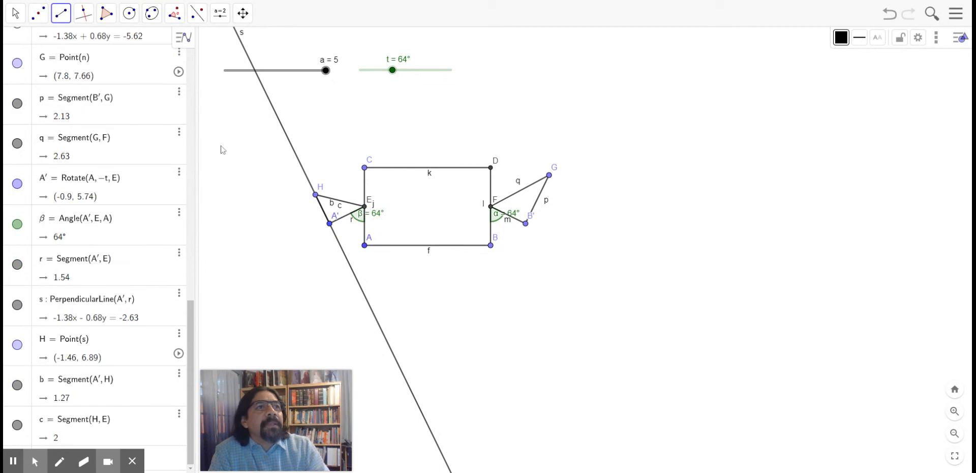
- Hide the perpendicular line through A', keeping the triangle's segments shown
click(17, 19)
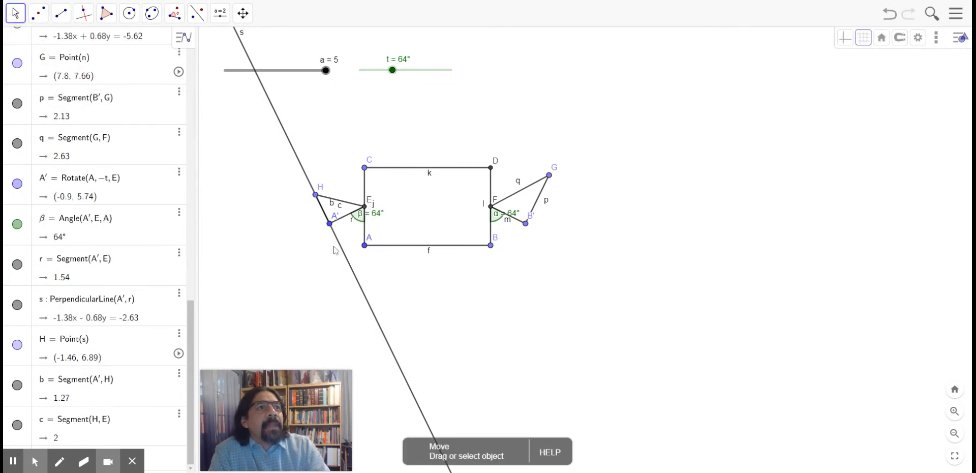
click(303, 172)
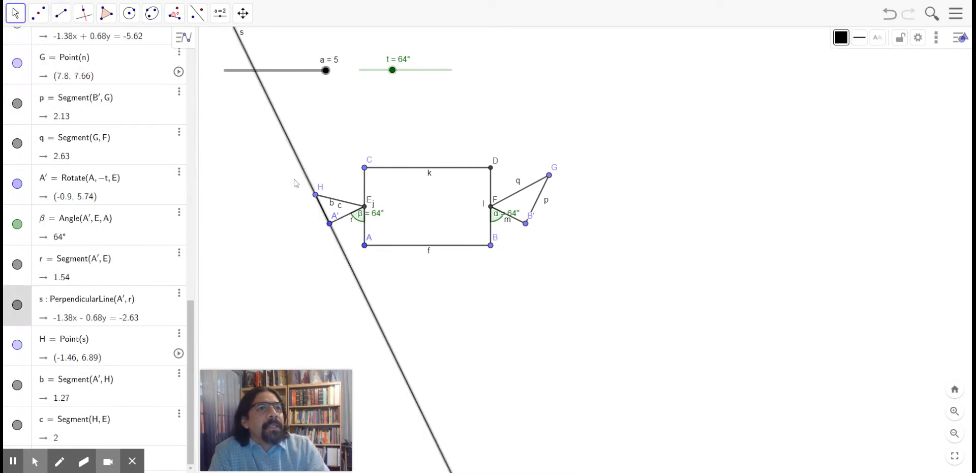
click(18, 305)
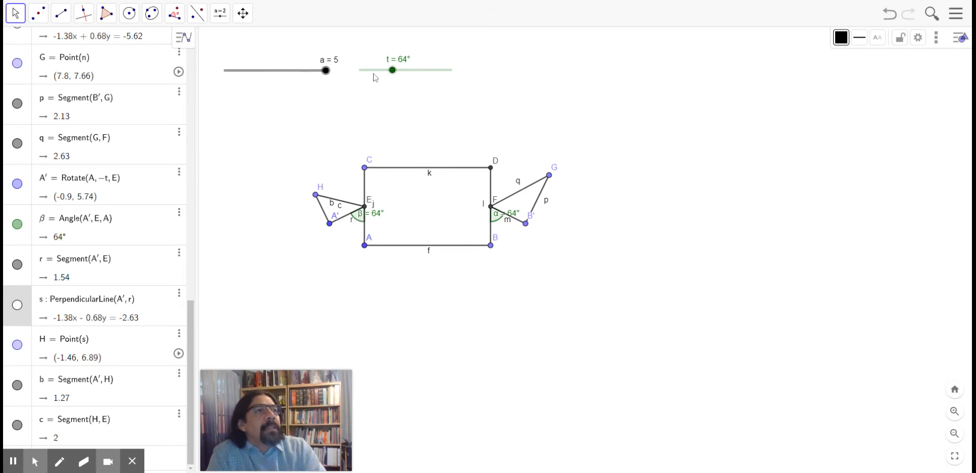
- Sweep angle slider t from 0° to 180° and back to 0° to test both triangles' rotation
drag(393, 73, 338, 71)
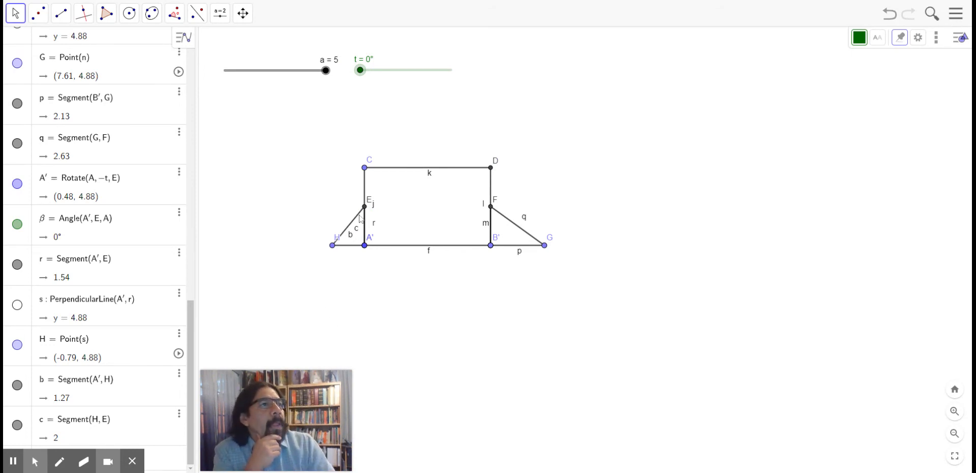
drag(360, 70, 451, 70)
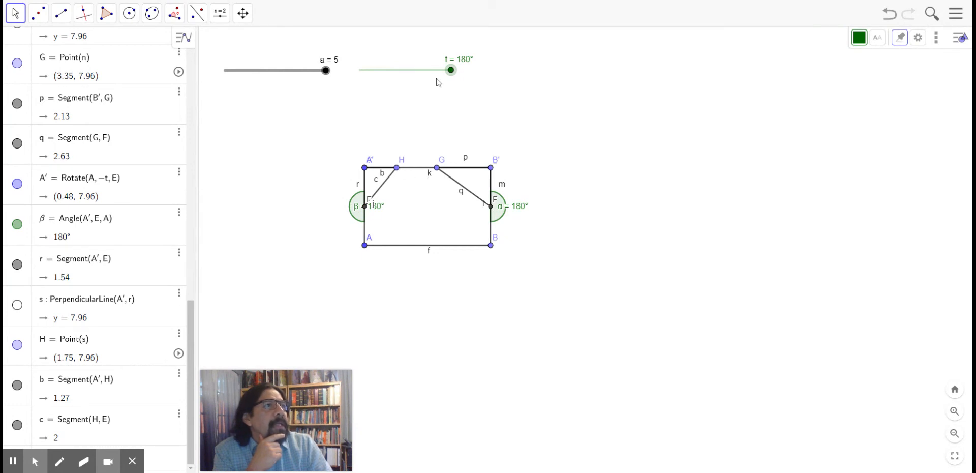
drag(453, 71, 356, 71)
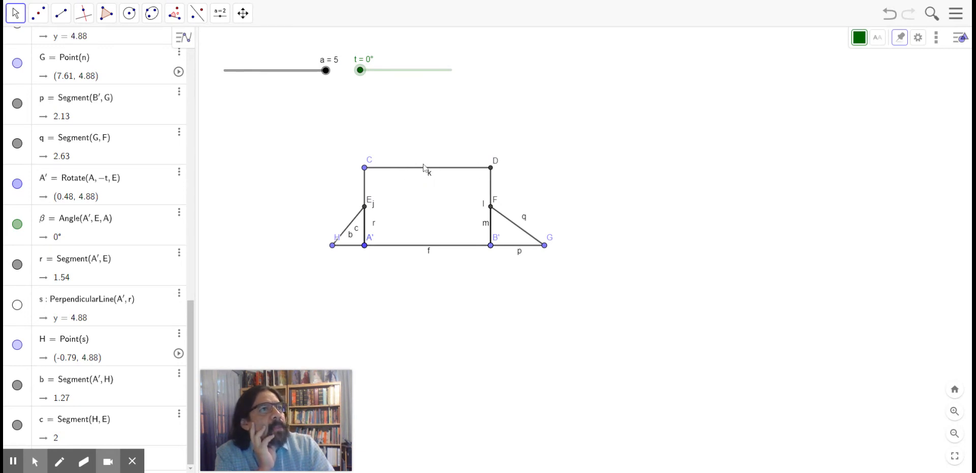
click(220, 13)
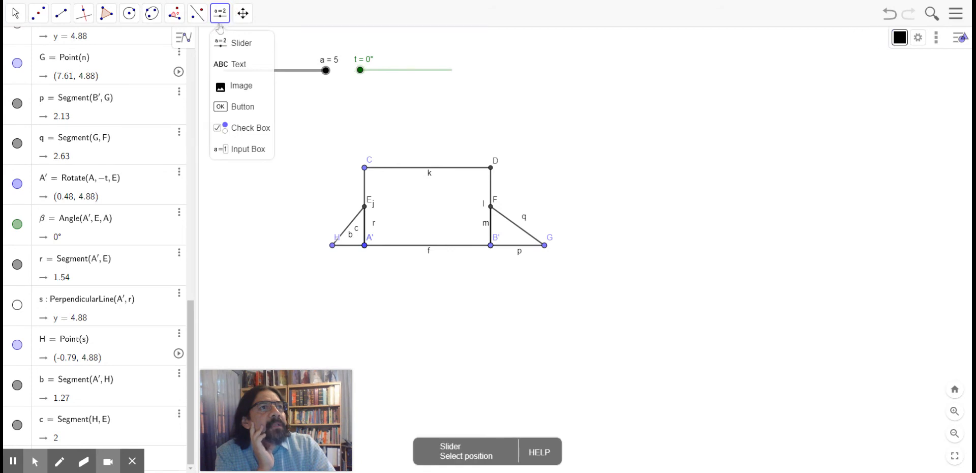
click(237, 133)
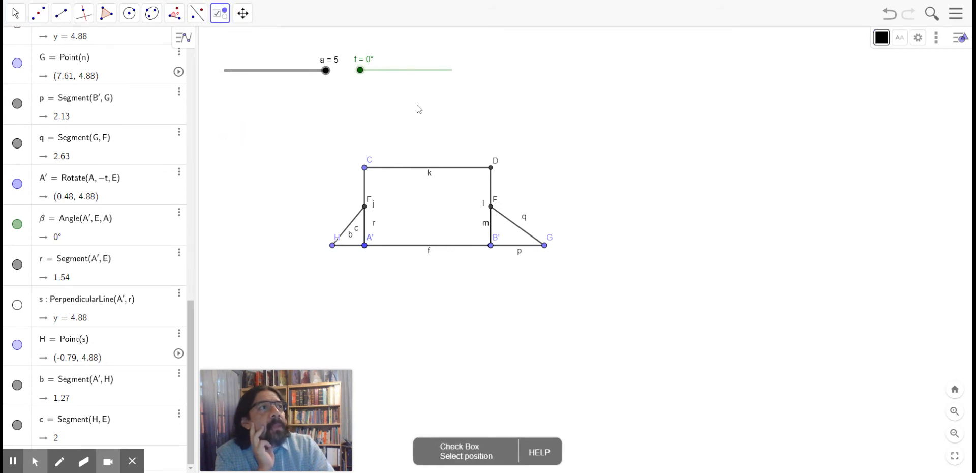
click(511, 72)
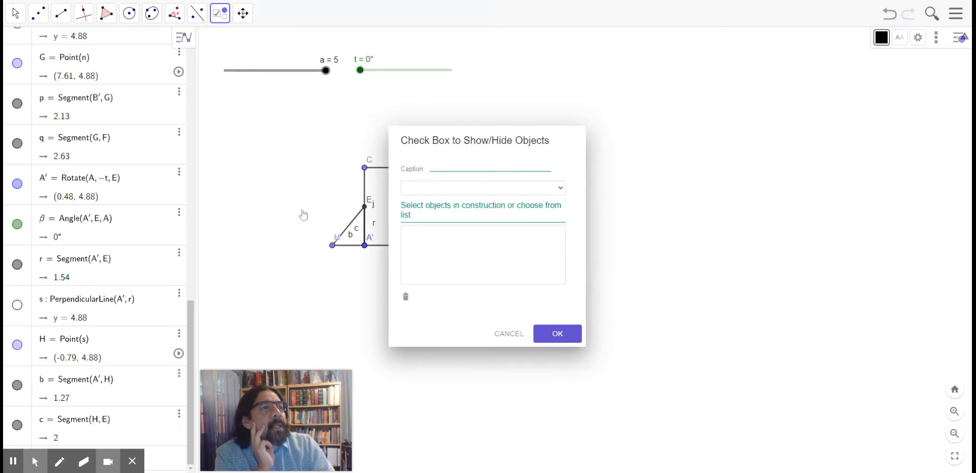
drag(303, 206, 227, 207)
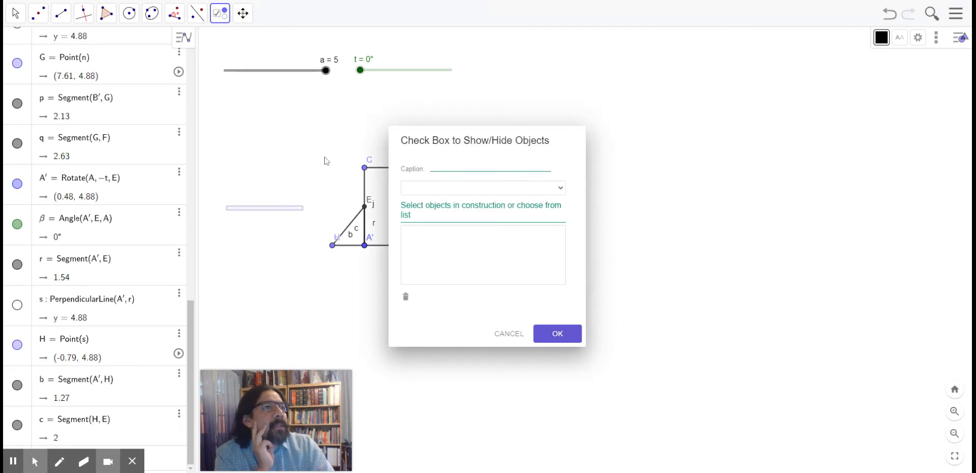
click(496, 335)
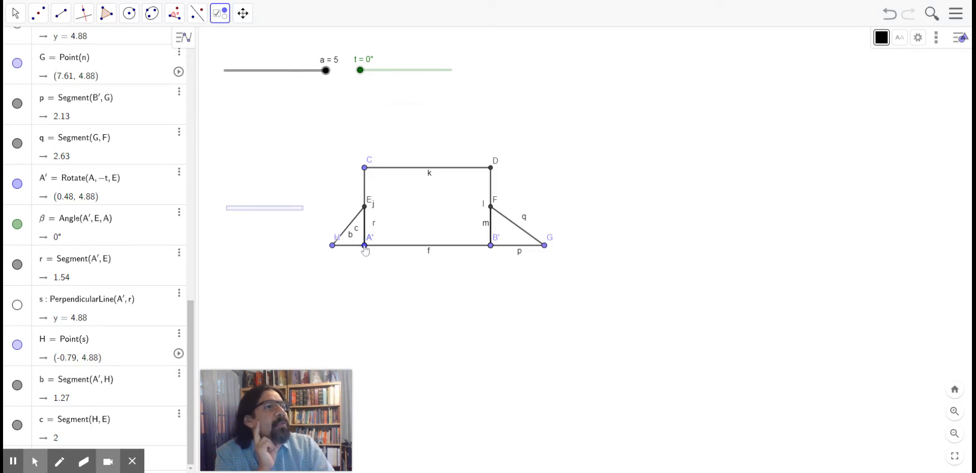
mouse_move(365, 245)
mouse_down()
mouse_move(417, 251)
mouse_move(383, 248)
mouse_up()
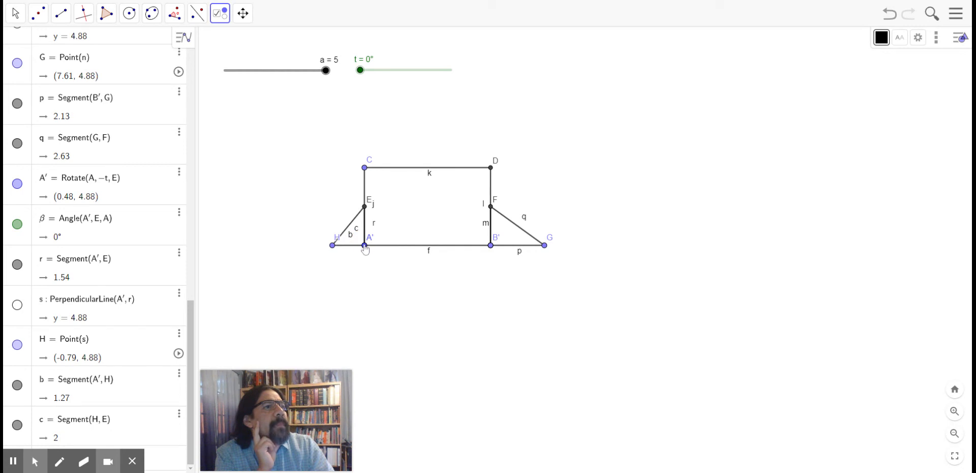
click(365, 247)
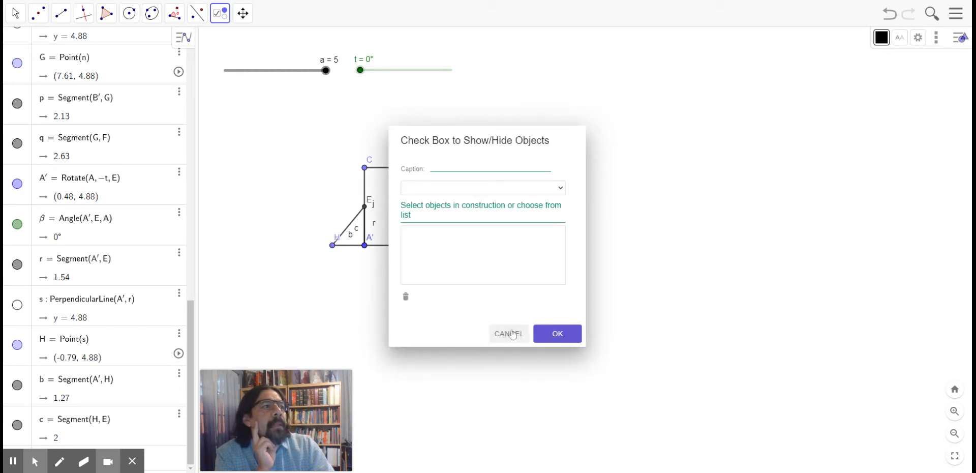
click(510, 334)
- Move the whole figure by its corner A to about (14.38, 4.6), clearing space in the middle of the canvas
click(16, 14)
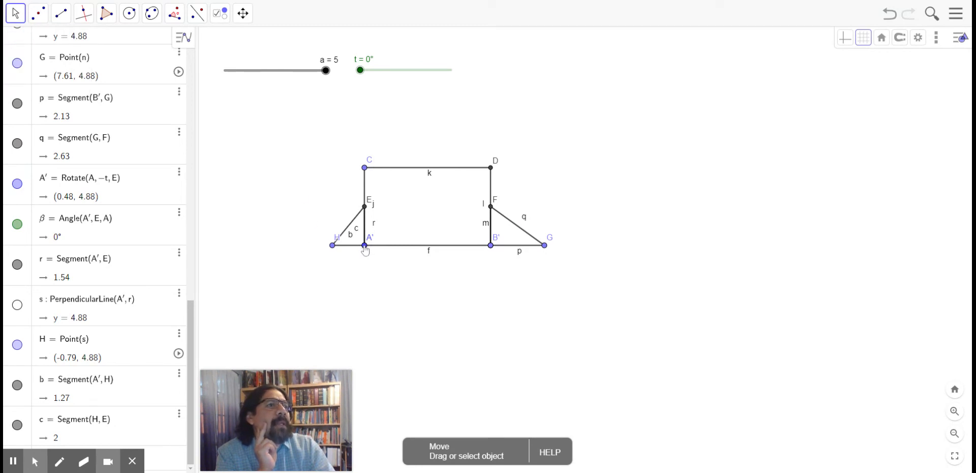
drag(365, 246, 715, 253)
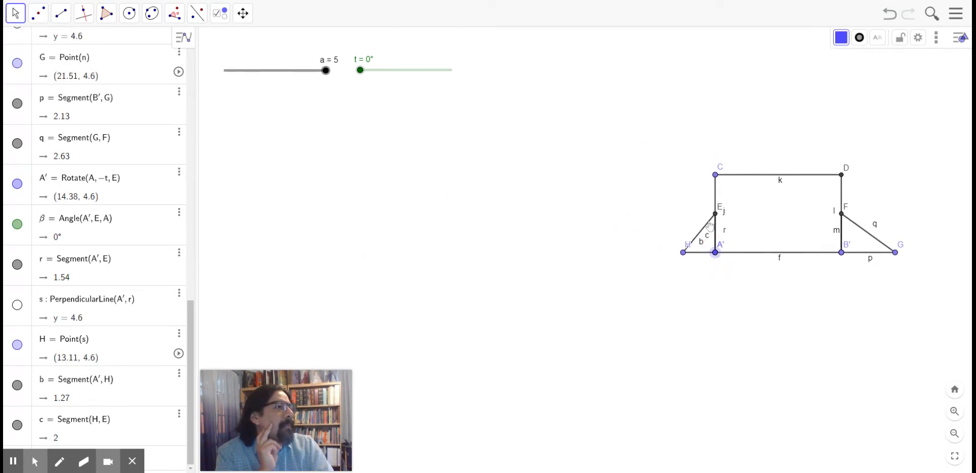
click(687, 186)
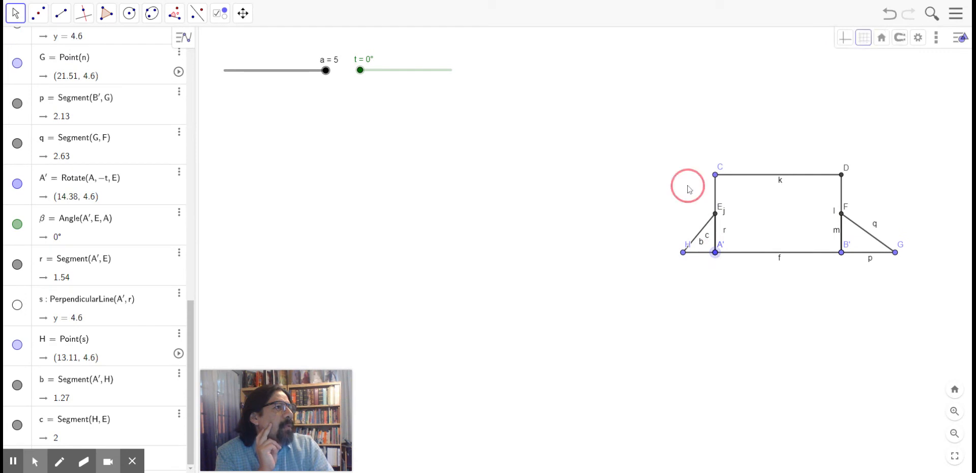
- Examine the object list to identify the segments forming the rectangle's two vertical sides and upper side
click(716, 198)
scroll(139, 243, up, 3)
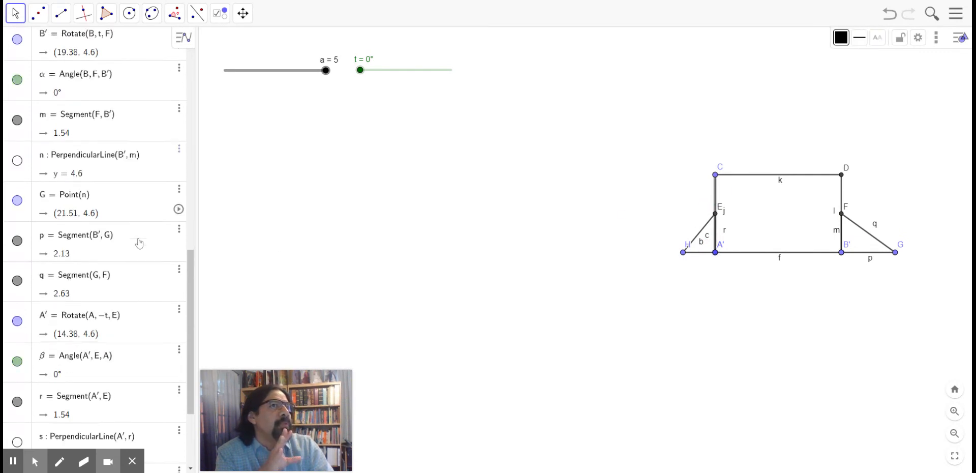
scroll(139, 243, up, 8)
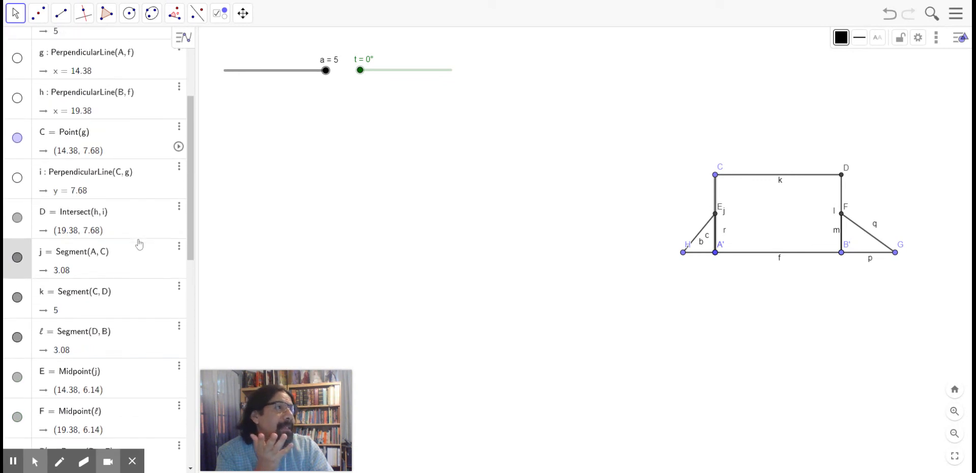
scroll(139, 244, up, 2)
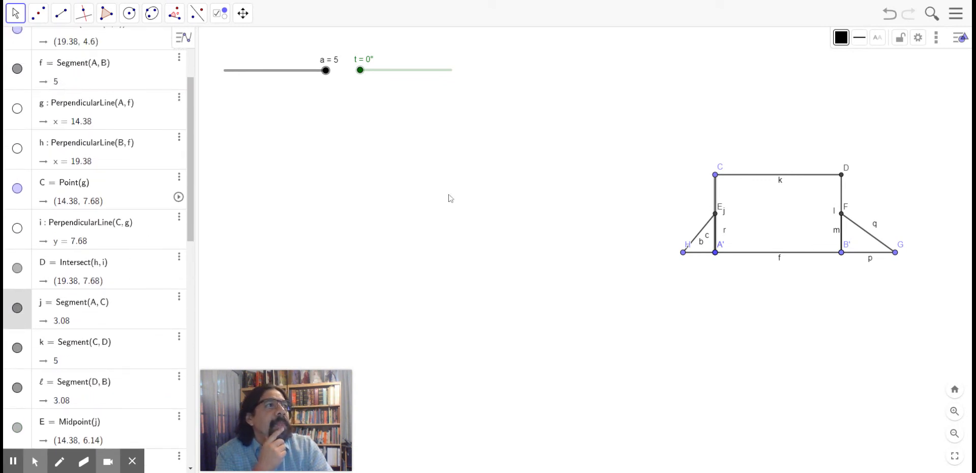
click(716, 176)
click(759, 180)
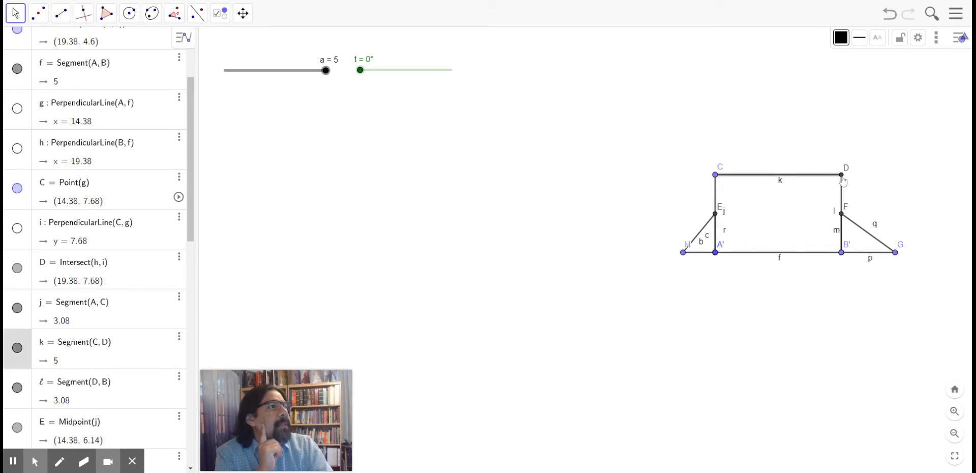
click(841, 176)
click(841, 196)
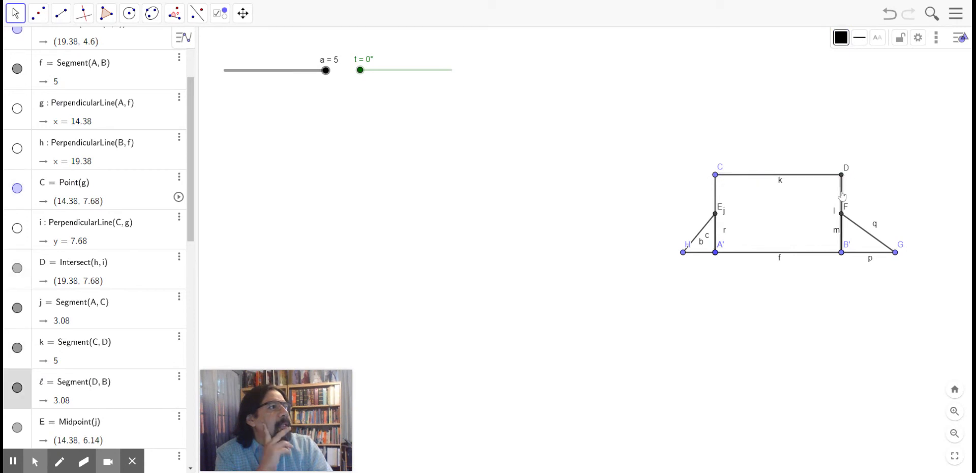
- Place a show/hide check box beside the sliders and caption it "Show Corners"
click(219, 14)
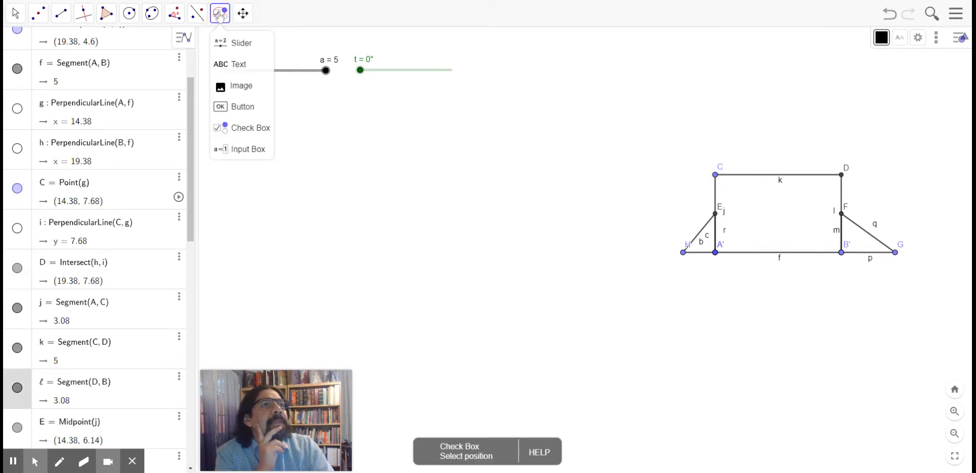
click(219, 15)
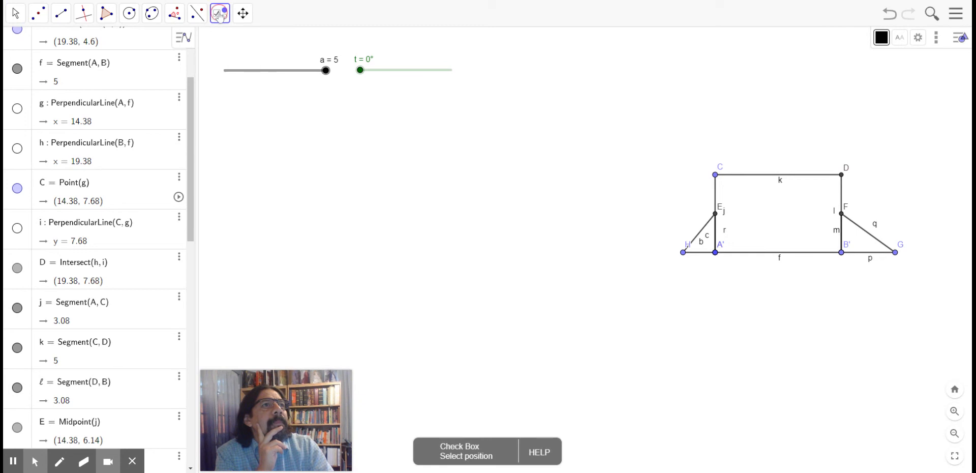
click(486, 73)
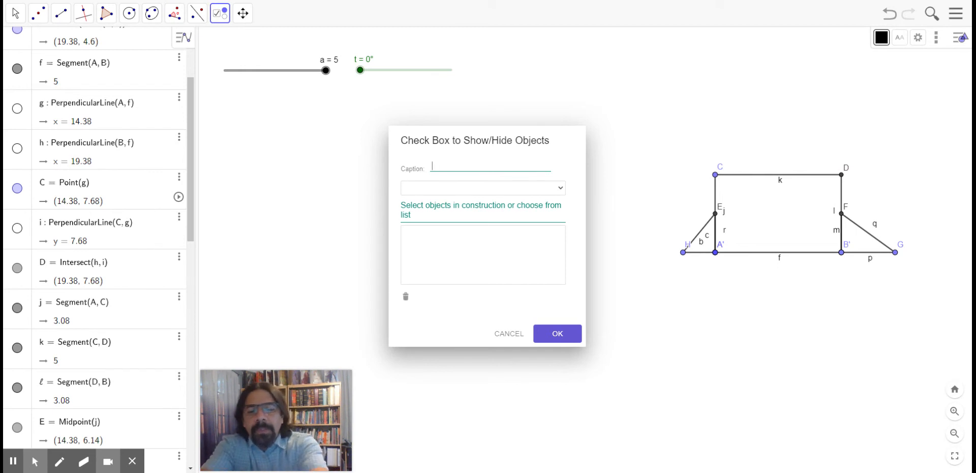
text(Show )
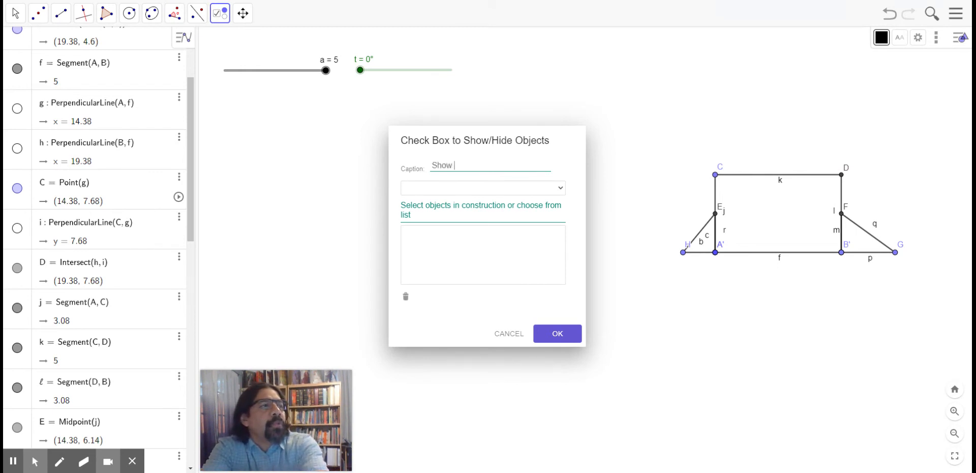
text(Cornere)
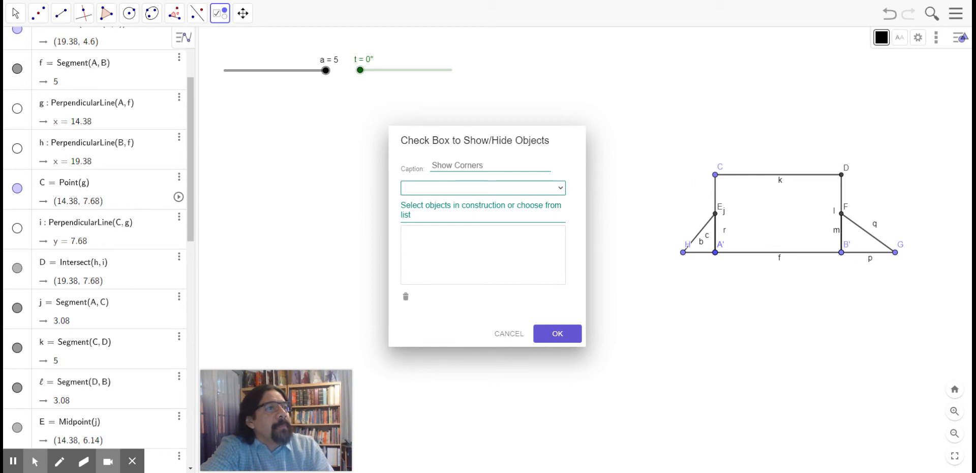
- Link the Show Corners check box to points C and D and segments j, k and l, and create it
click(715, 174)
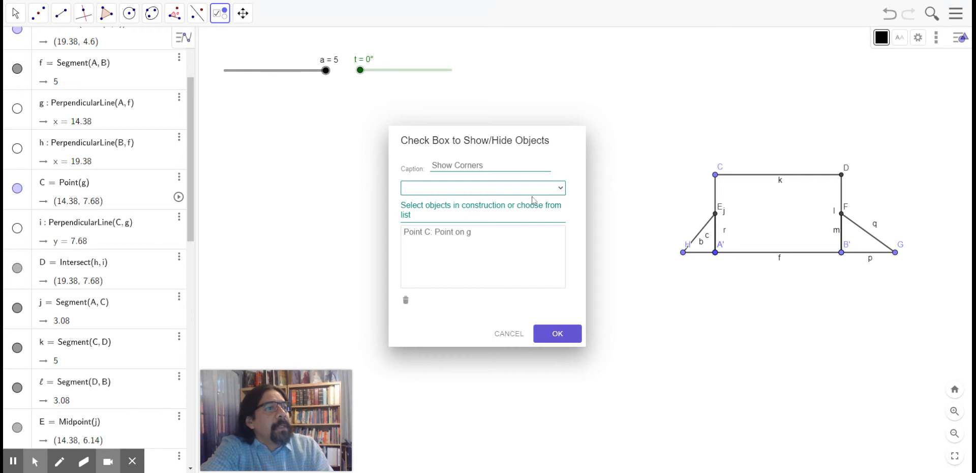
click(841, 174)
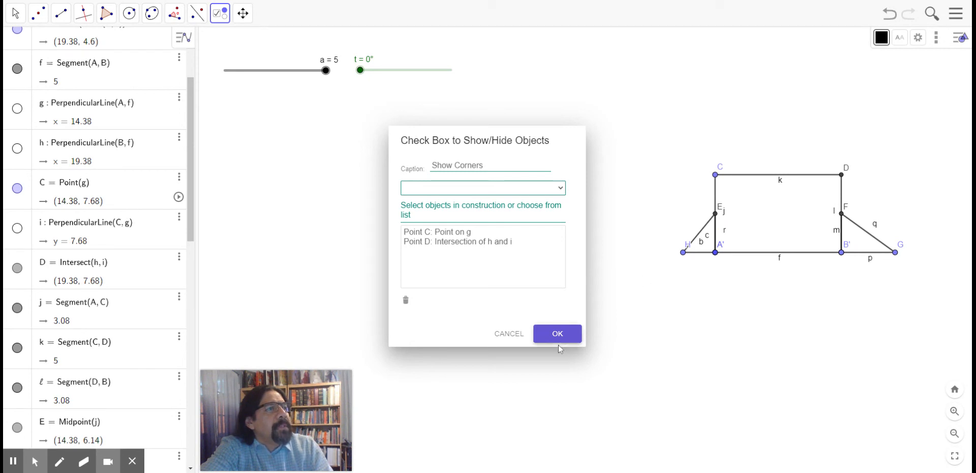
click(446, 367)
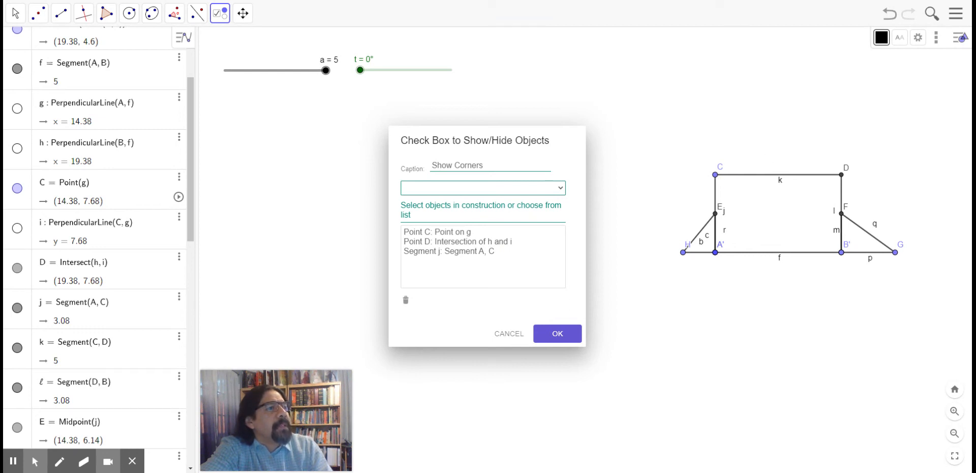
click(778, 174)
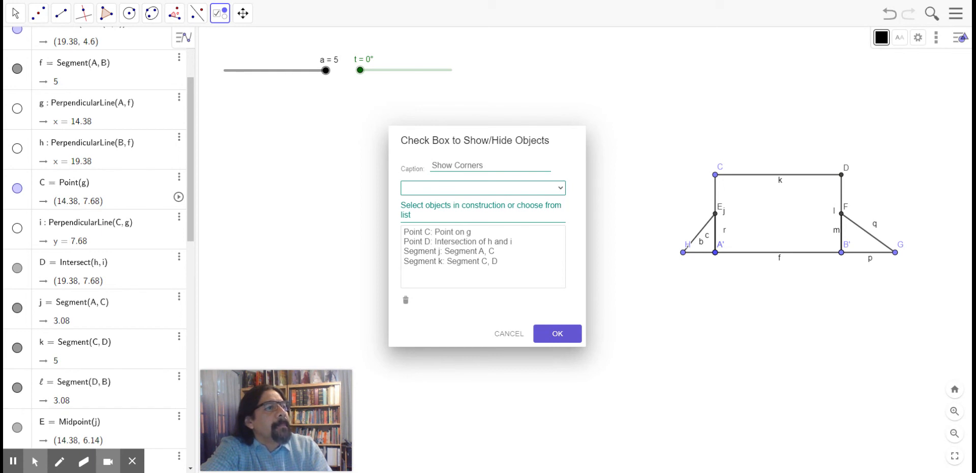
click(476, 265)
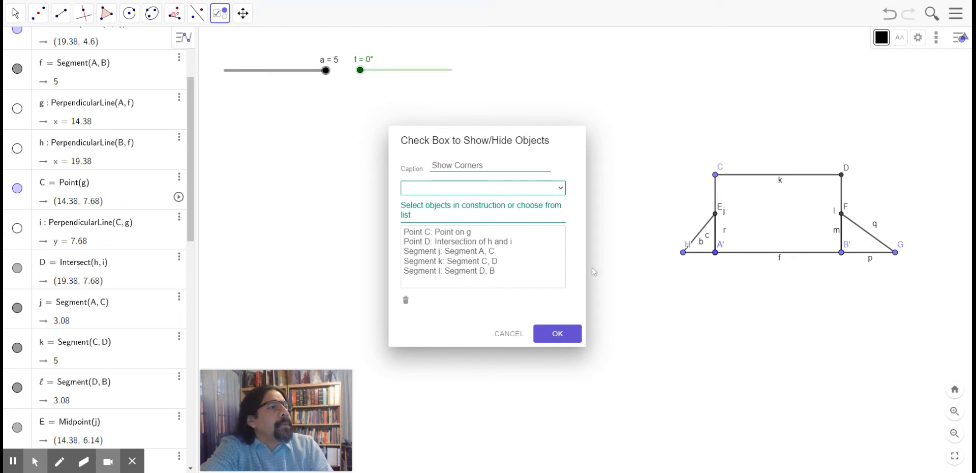
click(557, 334)
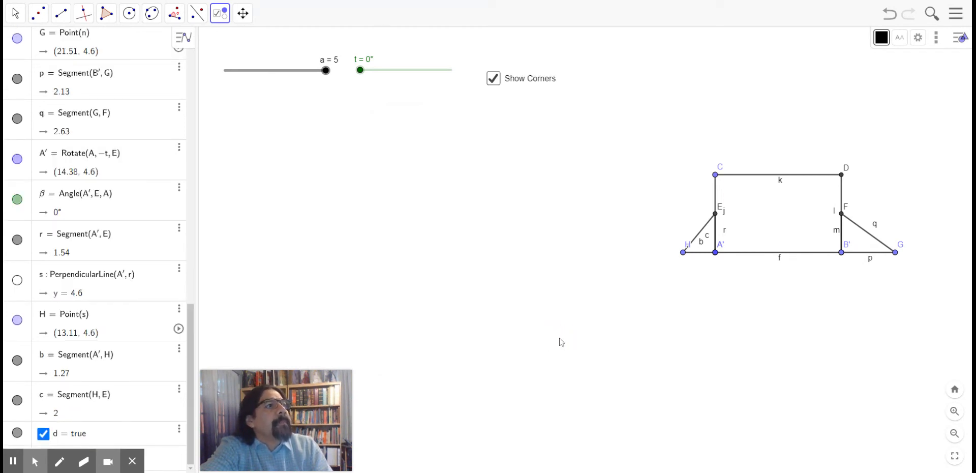
- Try to toggle the Show Corners check box with the Move tool to test hiding its linked objects
click(494, 81)
click(509, 333)
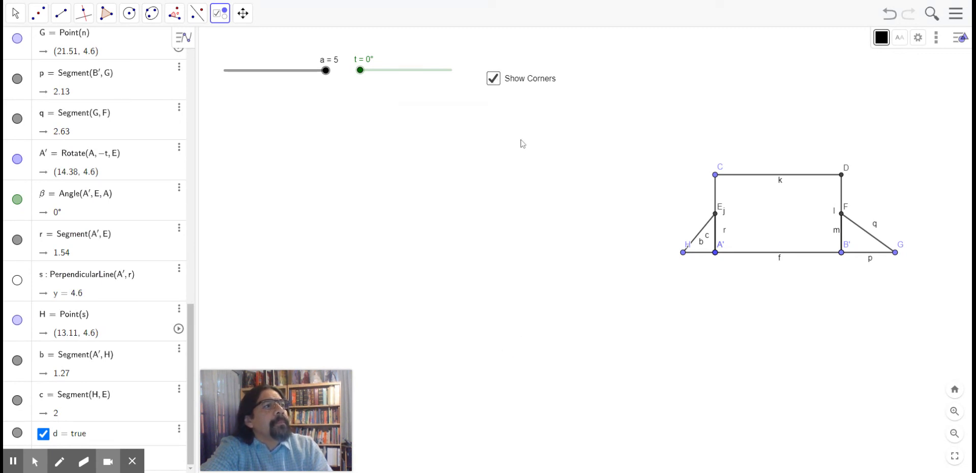
click(14, 14)
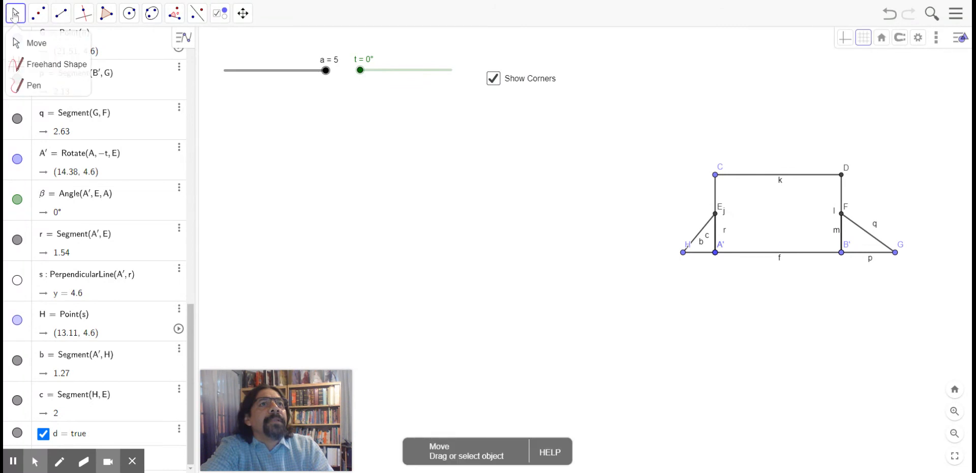
click(493, 81)
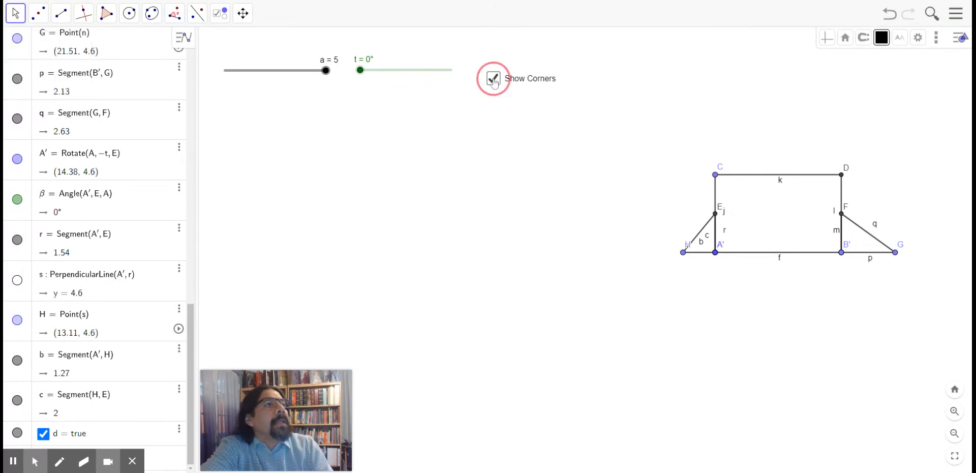
click(494, 82)
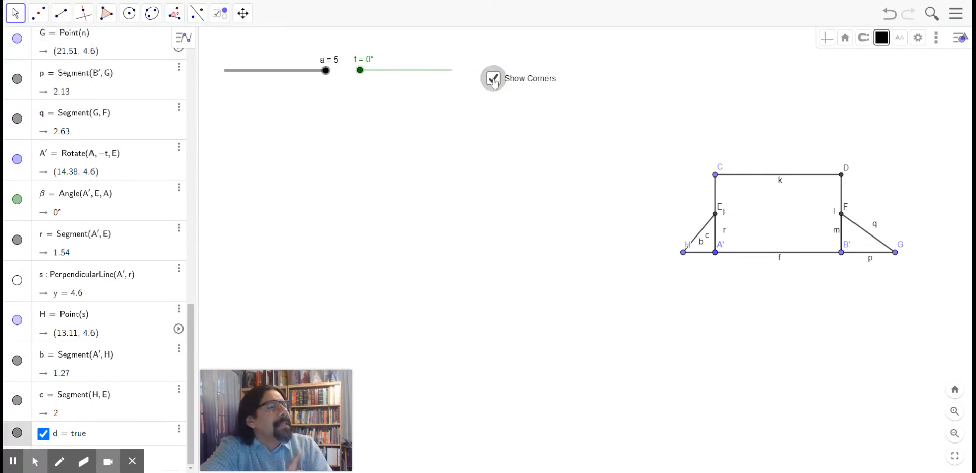
click(494, 82)
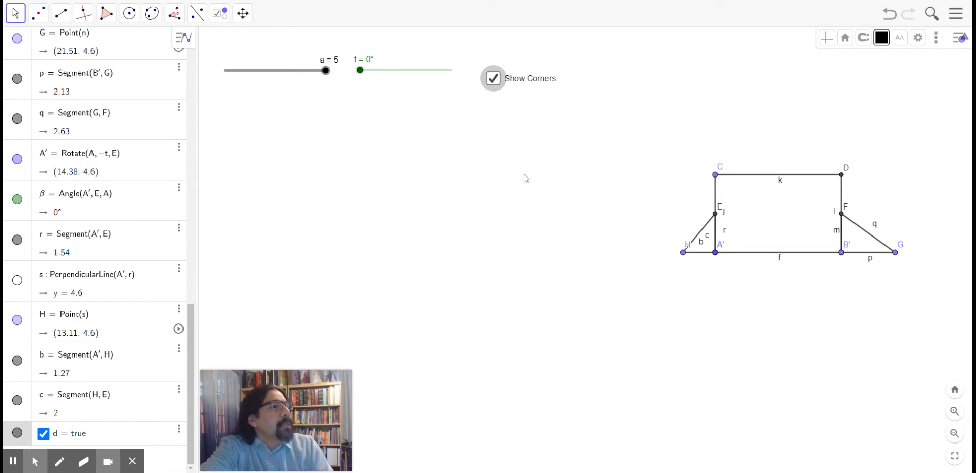
- Move the whole figure by its corner A to about (-1.92, 3.98), beneath the sliders
drag(717, 257, 303, 268)
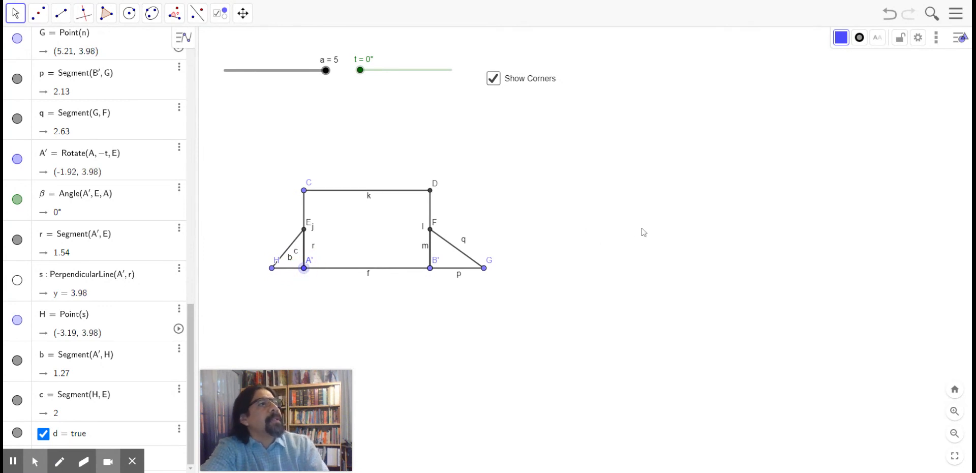
- Change the Show Corners check box's definition to false in its properties
click(530, 83)
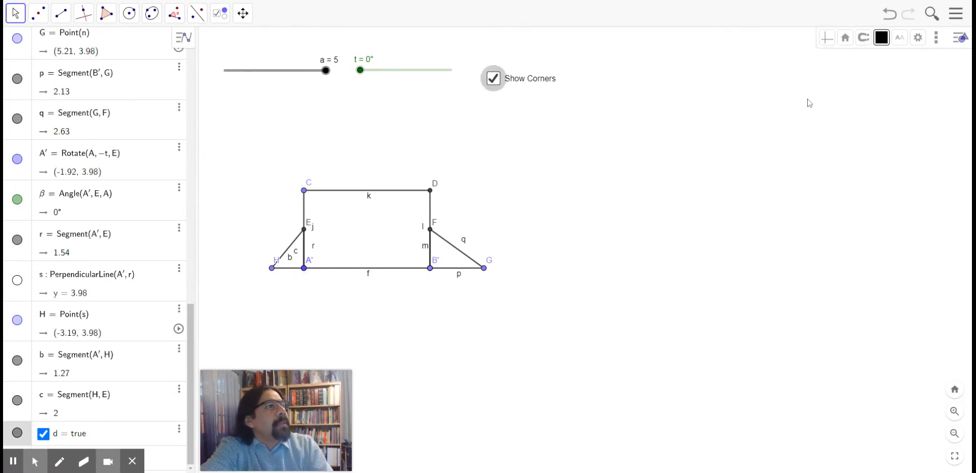
click(918, 38)
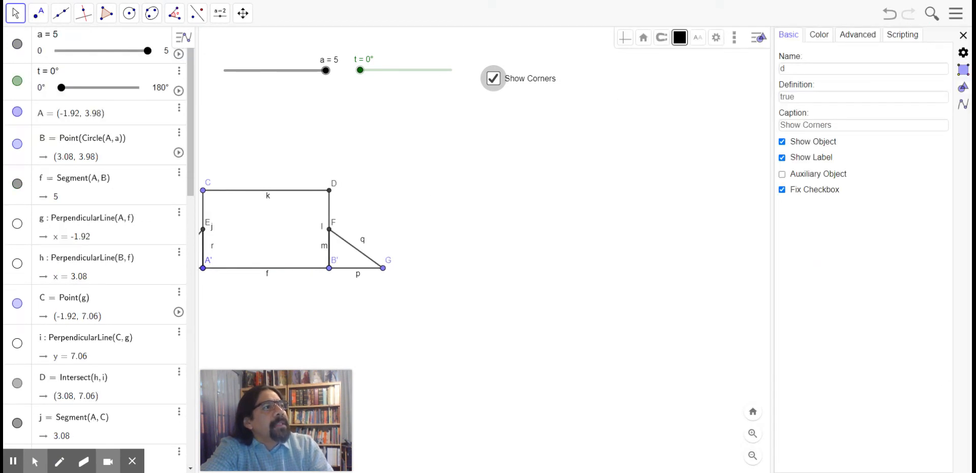
click(785, 97)
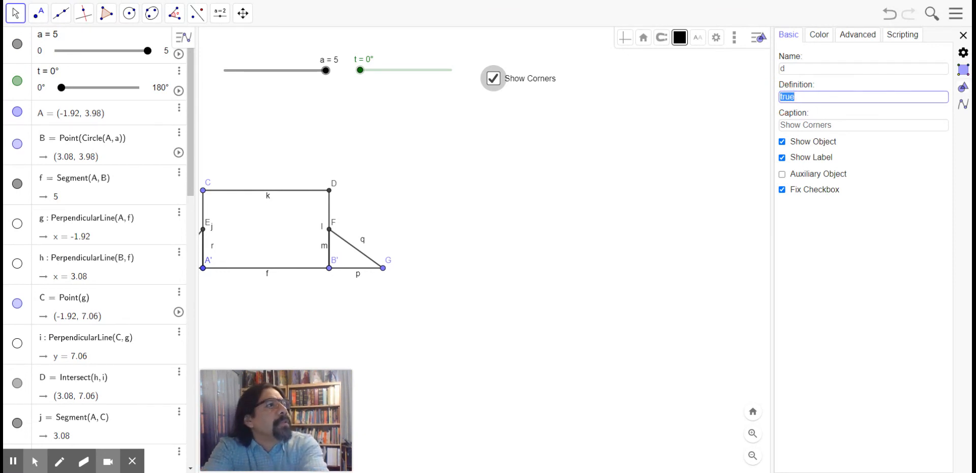
text(fa)
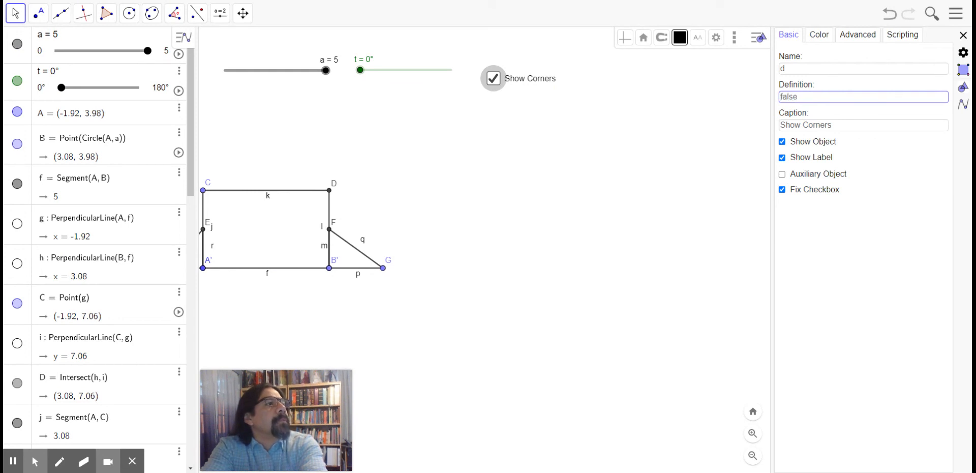
text(lse)
key(Return)
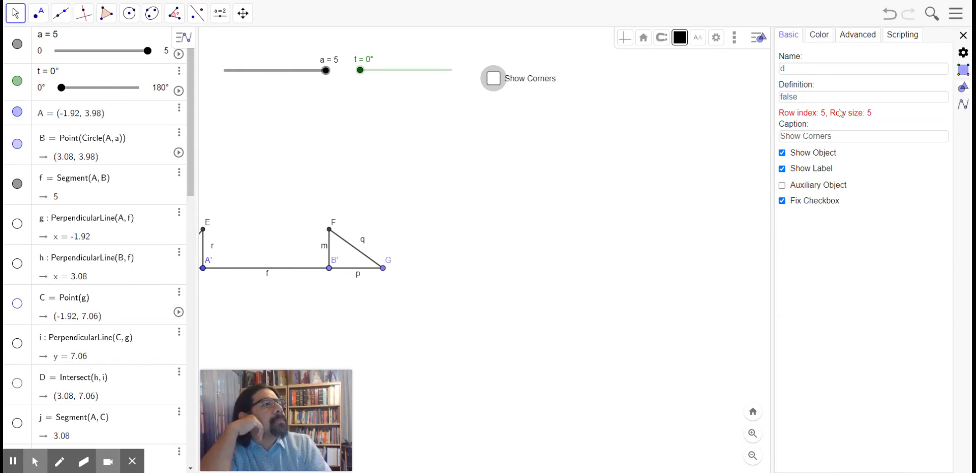
click(964, 36)
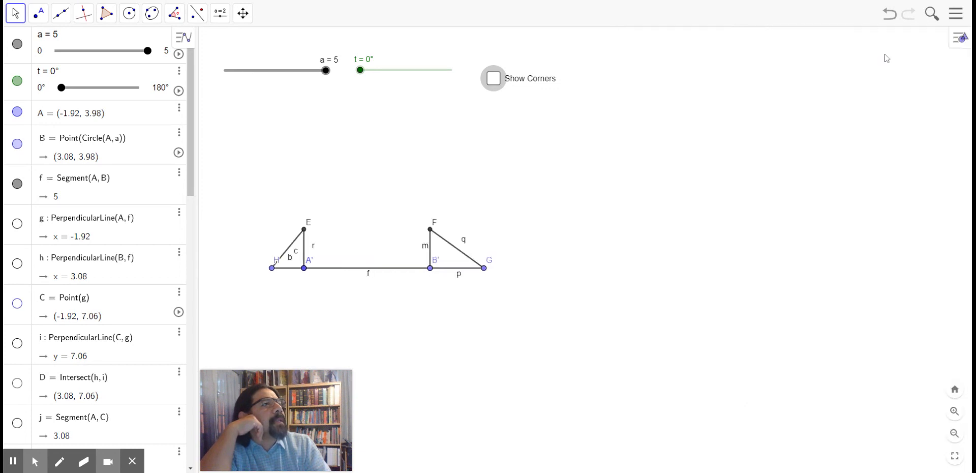
- Toggle the Show Corners check box repeatedly to test hiding the rectangle's upper parts, leaving it enabled
click(493, 81)
click(493, 83)
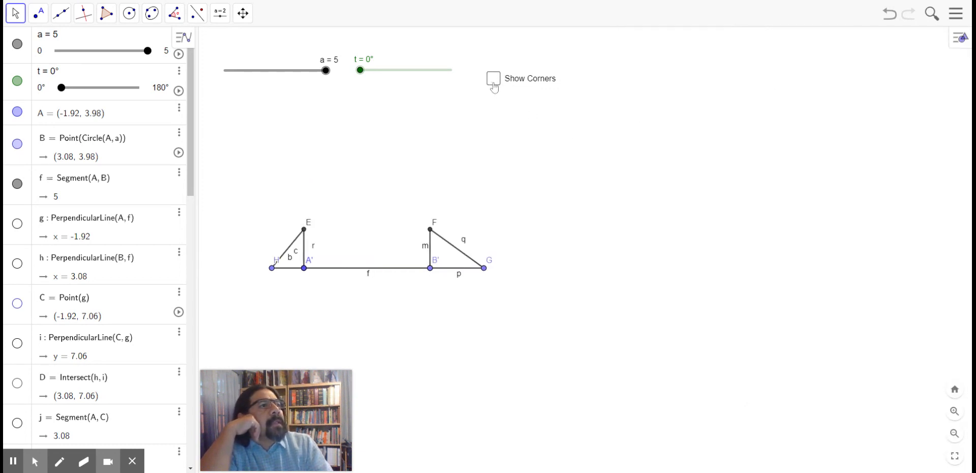
click(494, 83)
click(494, 84)
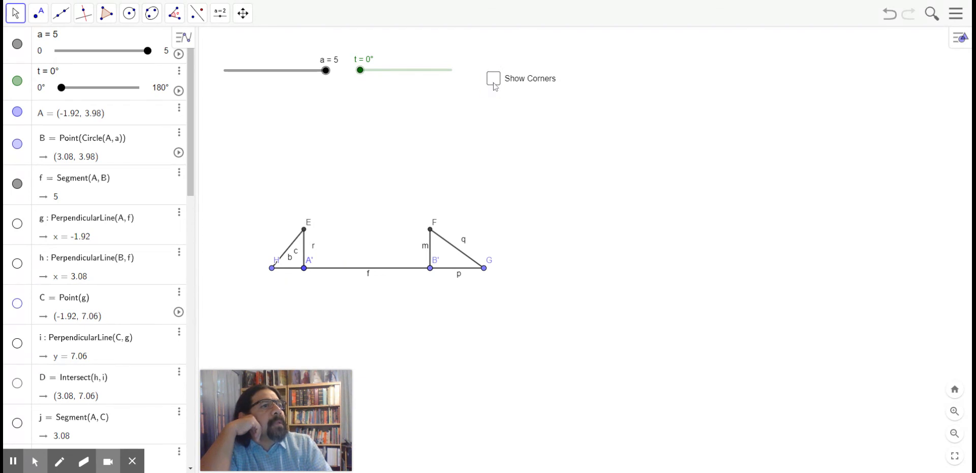
click(495, 87)
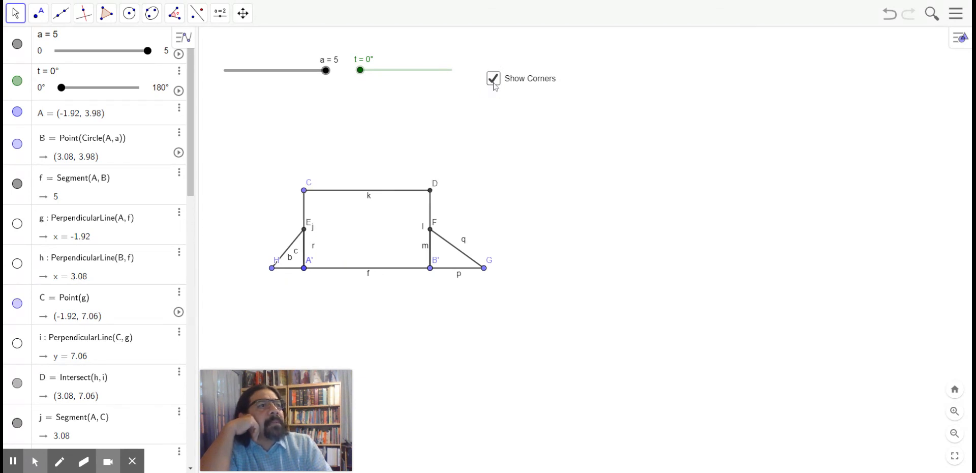
click(494, 85)
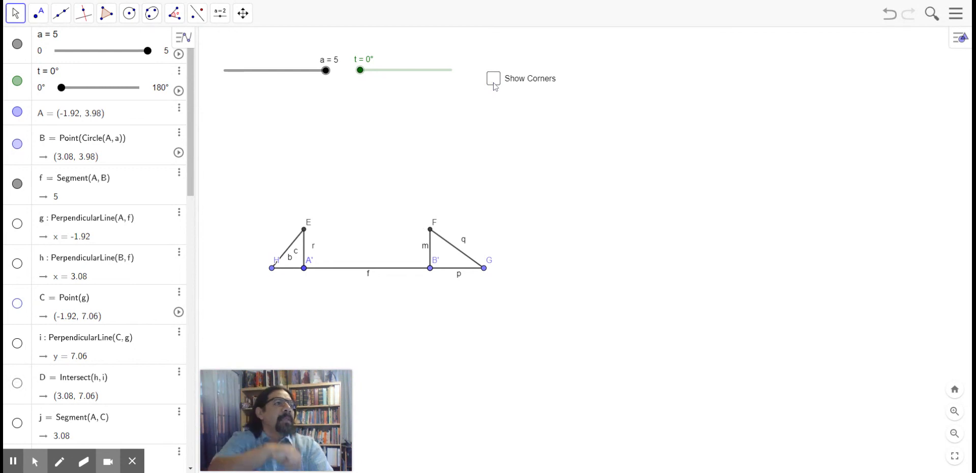
click(494, 86)
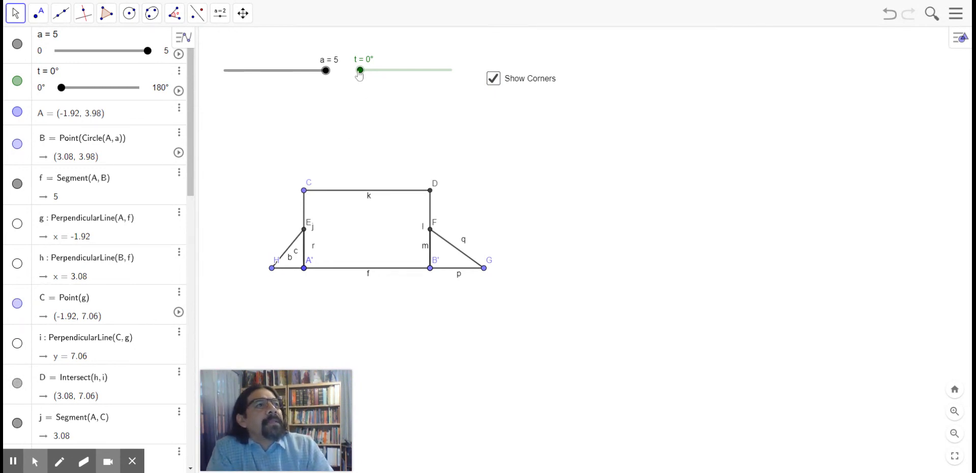
- Set slider t to 36° and draw a polygon through A, E, new points on segment k at about x = -0.62 and 1.78, F and B
drag(361, 70, 378, 72)
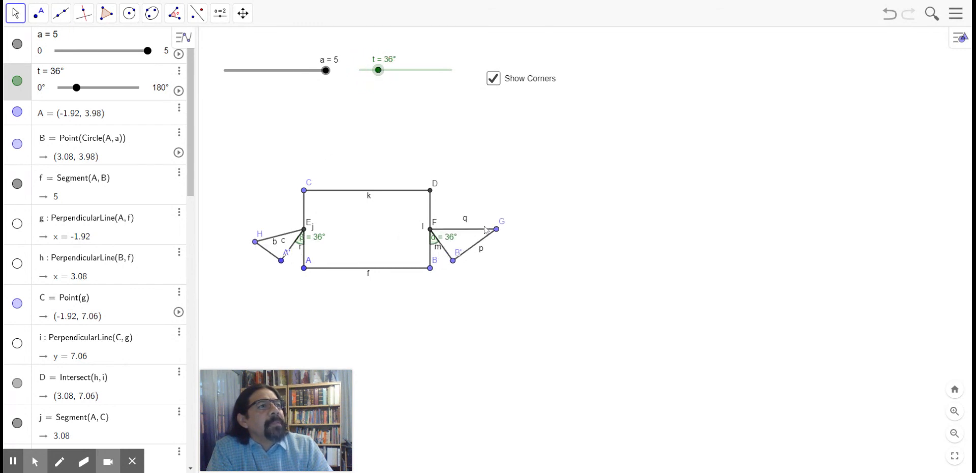
click(107, 13)
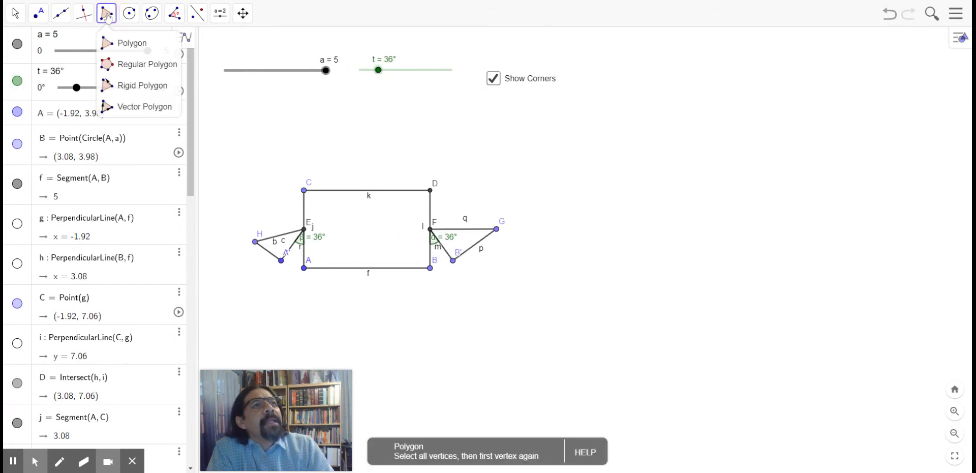
click(126, 44)
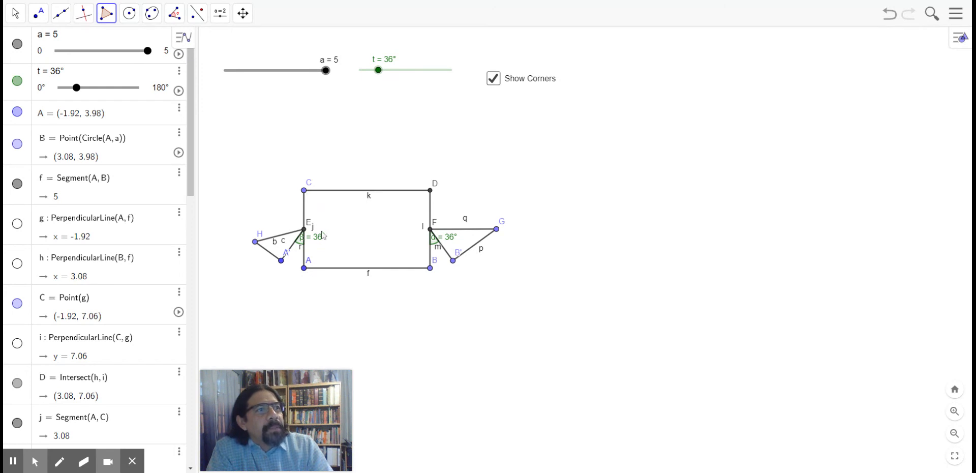
click(304, 268)
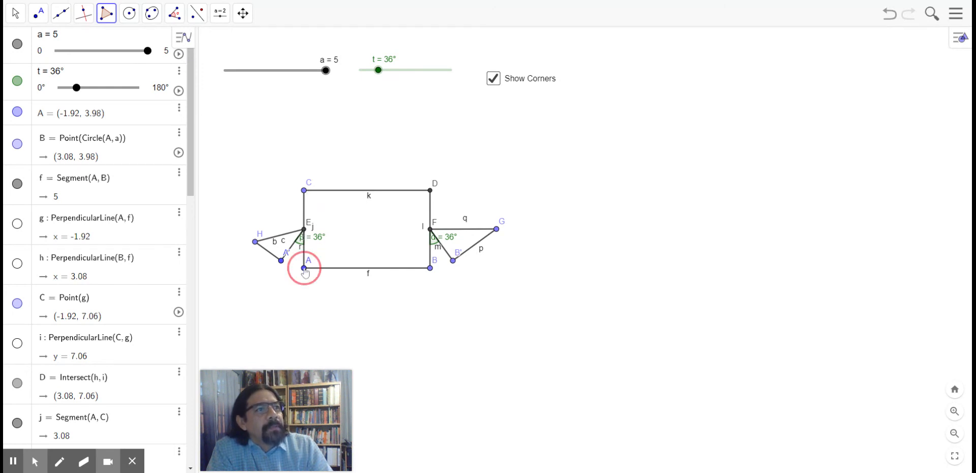
click(305, 229)
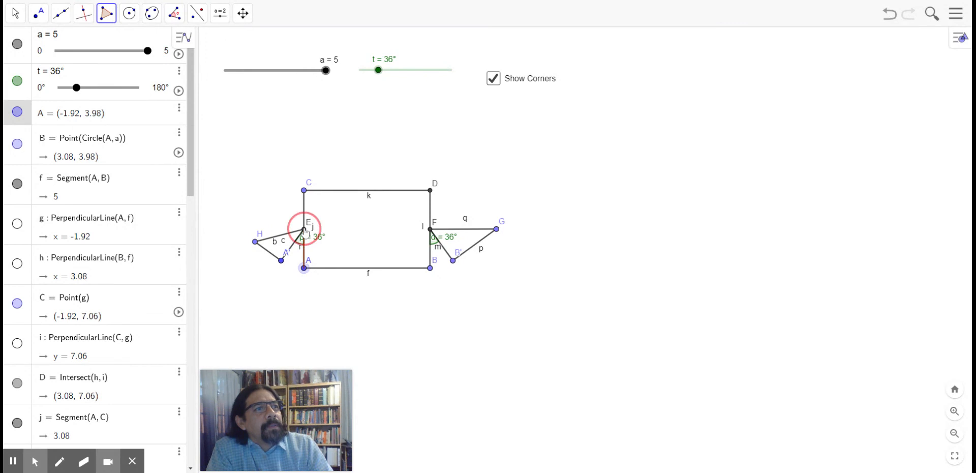
click(337, 191)
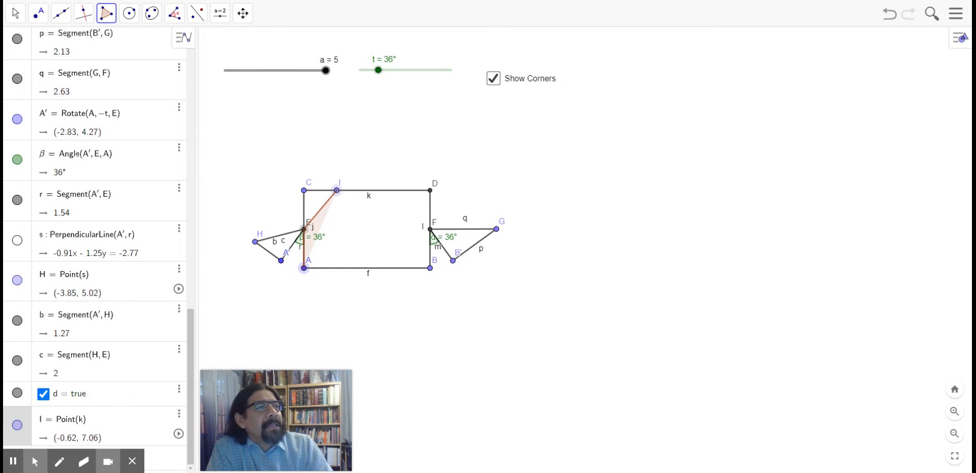
click(397, 191)
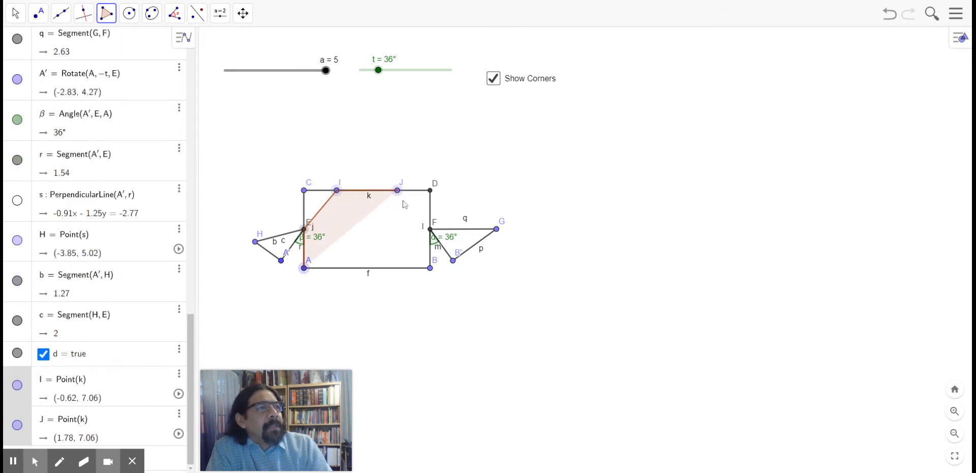
click(430, 229)
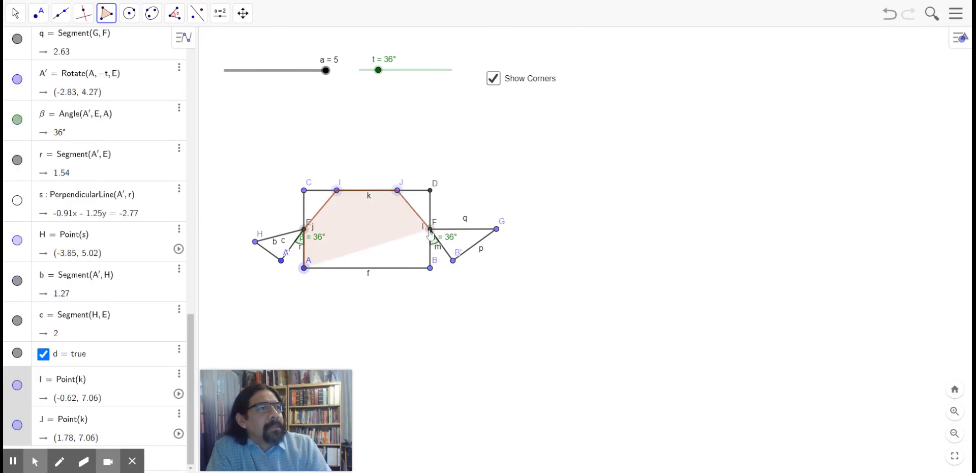
click(431, 268)
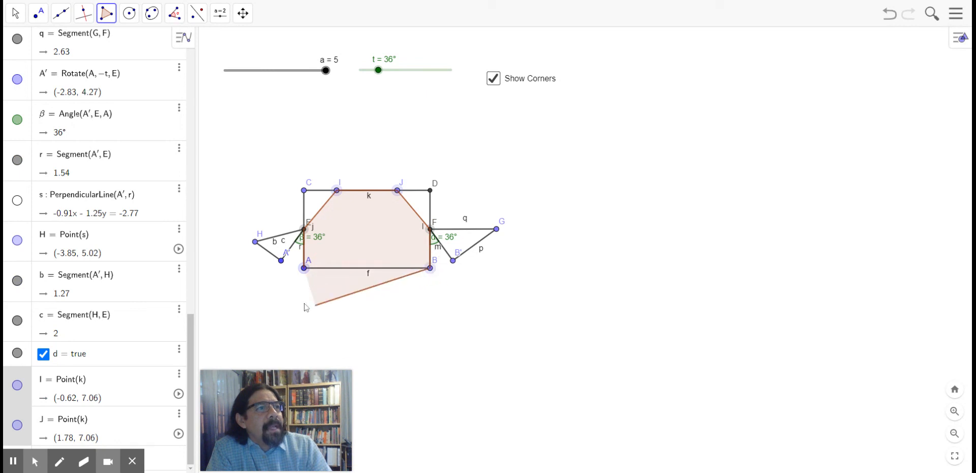
click(304, 268)
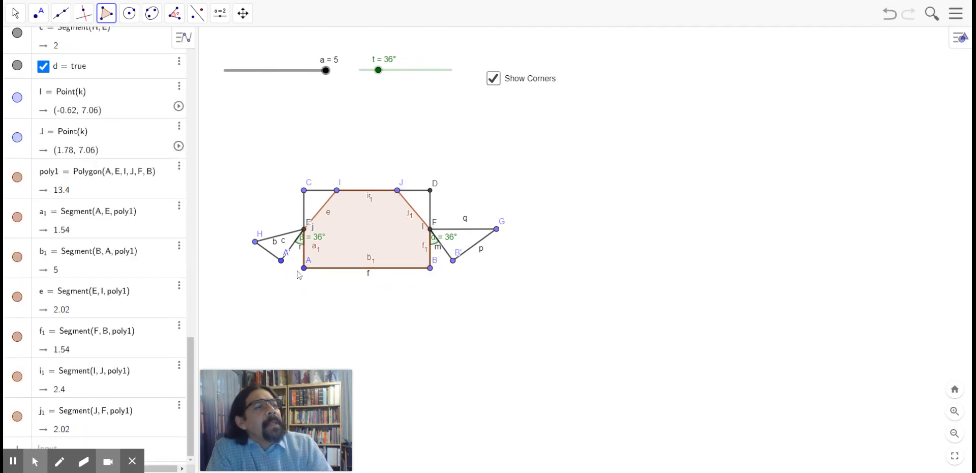
- Fill the rotated triangle beside midpoint E by drawing a polygon through H, A' and E
click(255, 242)
click(281, 261)
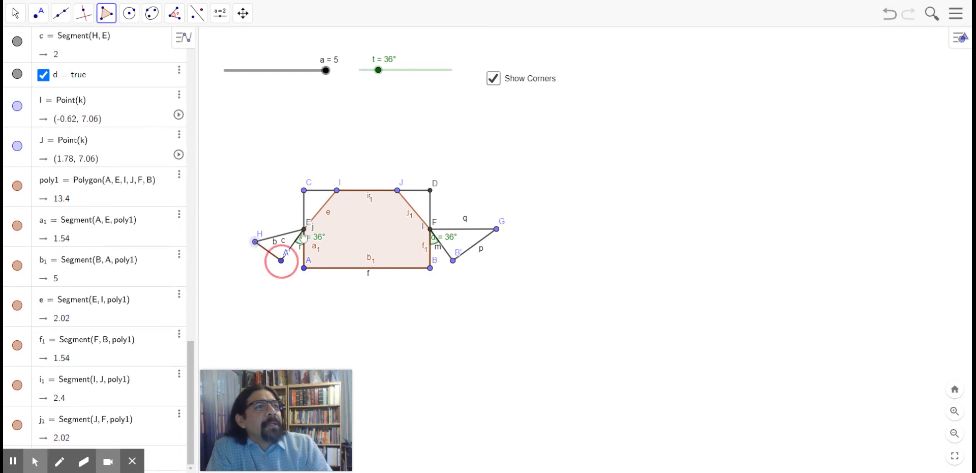
click(305, 229)
click(256, 242)
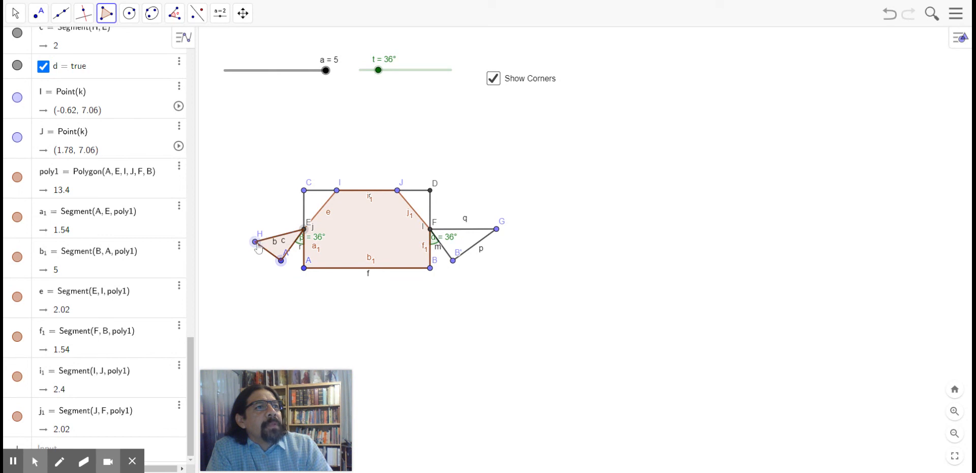
- Close the polygon beside midpoint E at H, and fill the rotated triangle beside midpoint F with a polygon through B', G and F
click(255, 242)
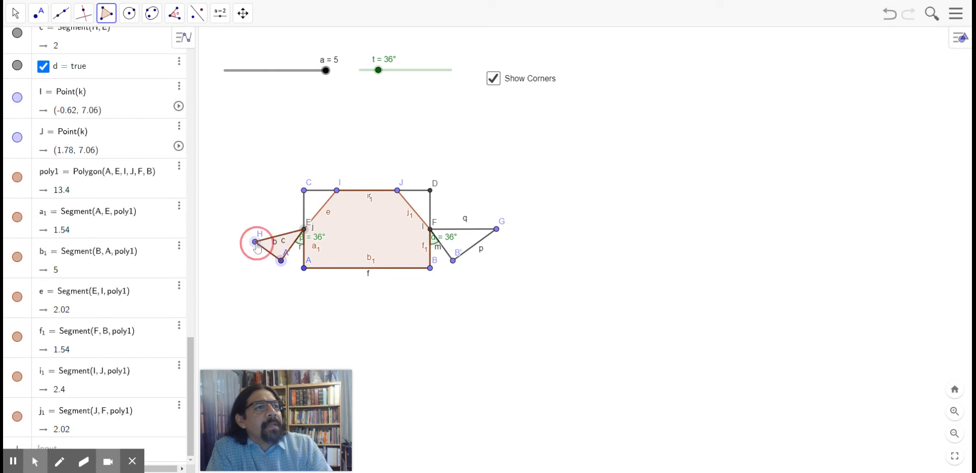
click(453, 261)
click(496, 229)
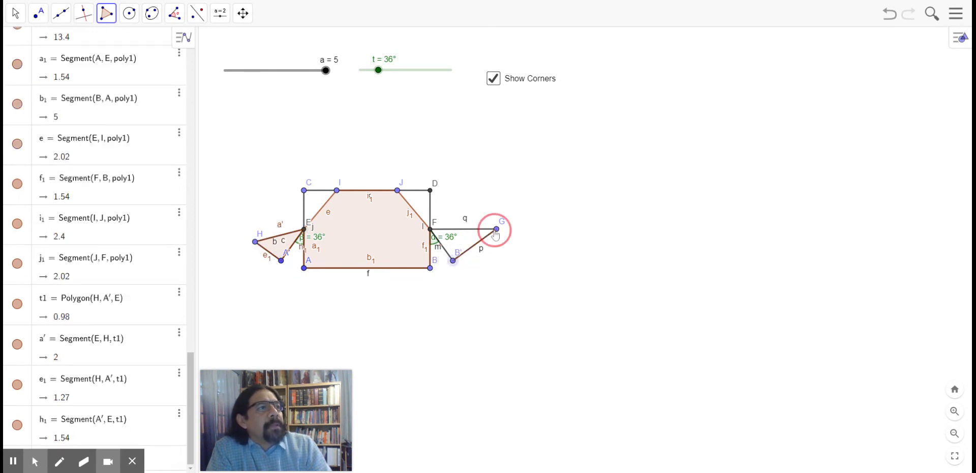
click(431, 233)
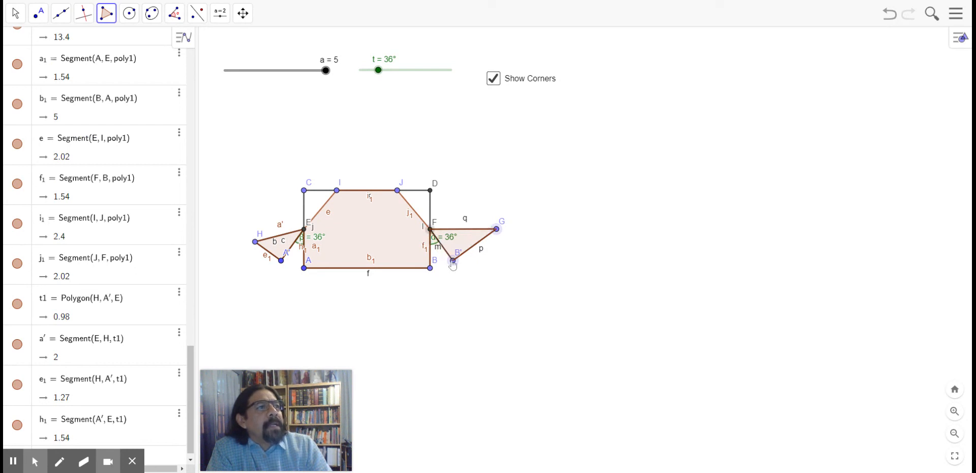
click(453, 261)
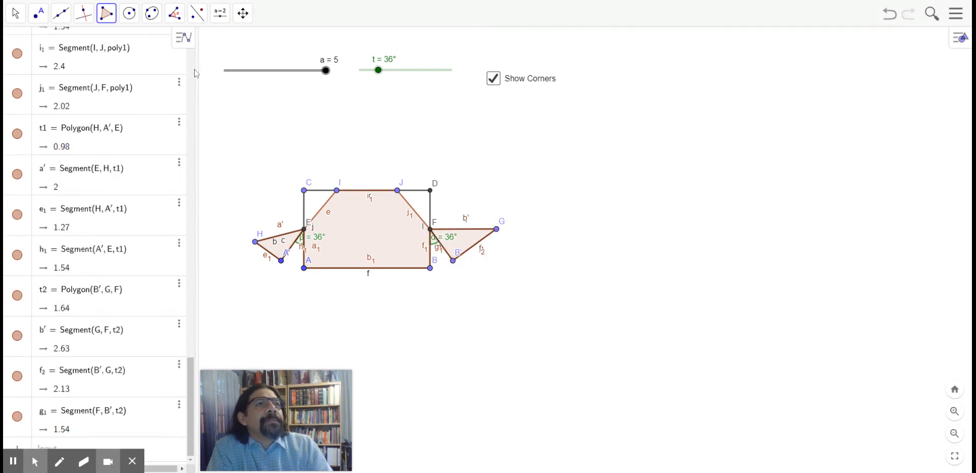
- Set slider t to 180° and move the trapezoid's upper vertices I and J along segment k to coincide with H and G
click(17, 21)
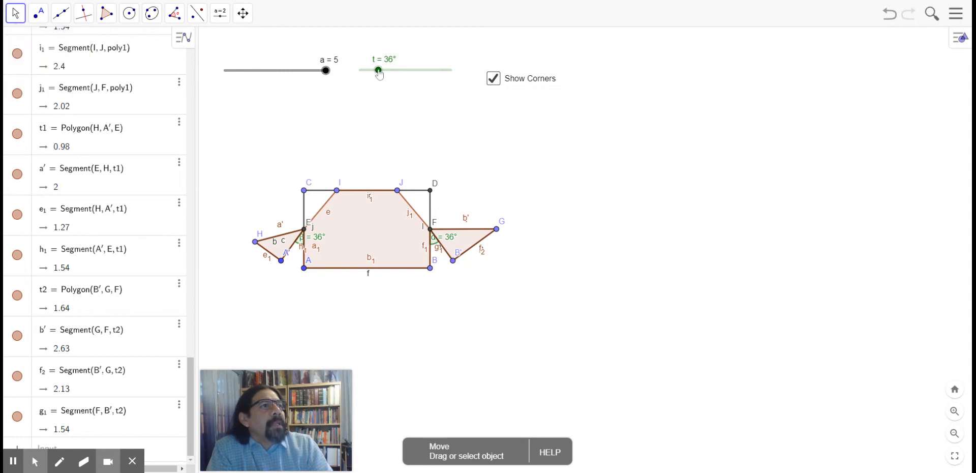
drag(410, 71, 465, 75)
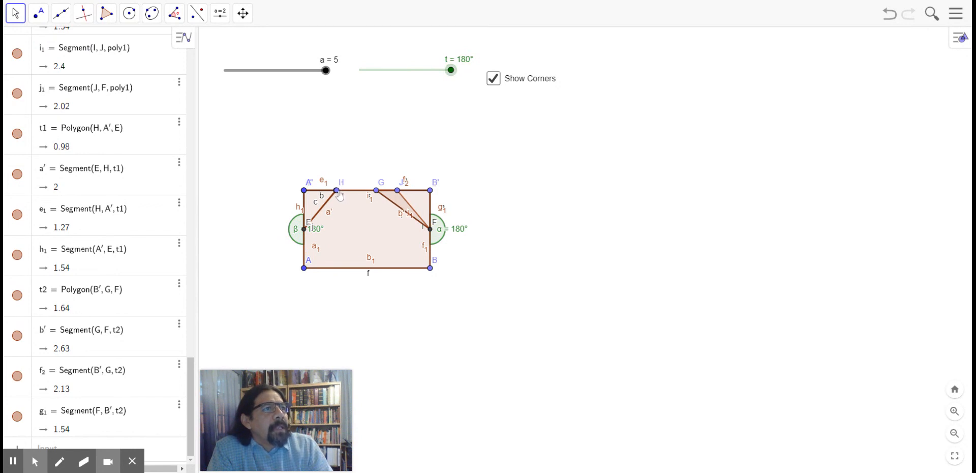
drag(339, 196, 378, 196)
click(582, 230)
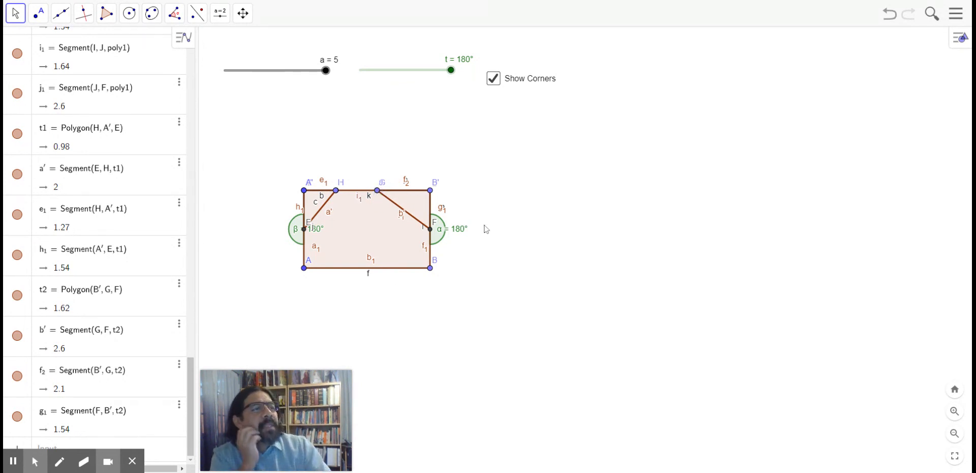
- Turn off Show Corners and sweep slider t between 180° and 0° to test the triangle rotation, ending at 0°
click(492, 80)
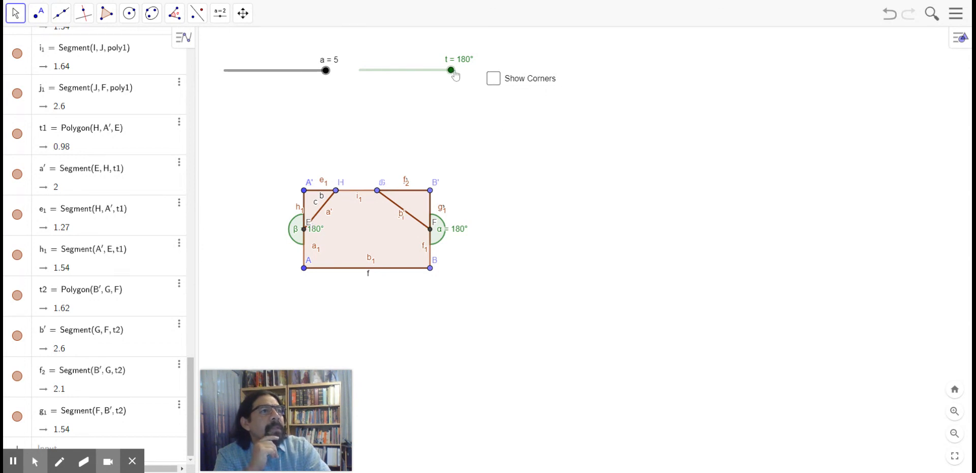
drag(451, 71, 348, 76)
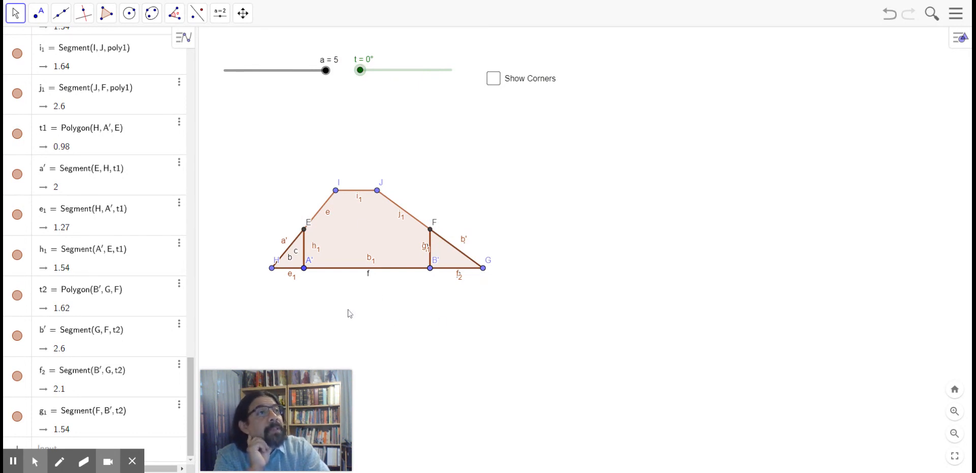
drag(361, 73, 470, 84)
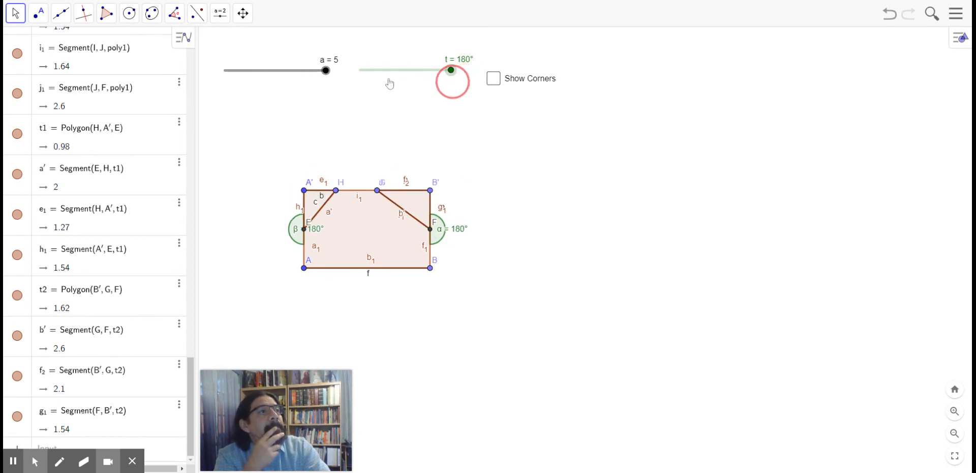
click(360, 70)
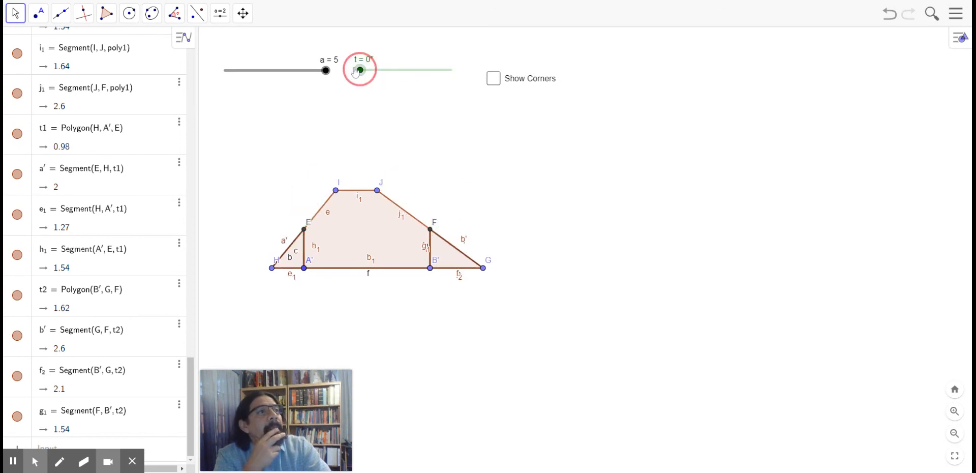
- Toggle Show Corners to compare the trapezoid with and without the rectangle's upper corners, leaving it enabled
click(494, 79)
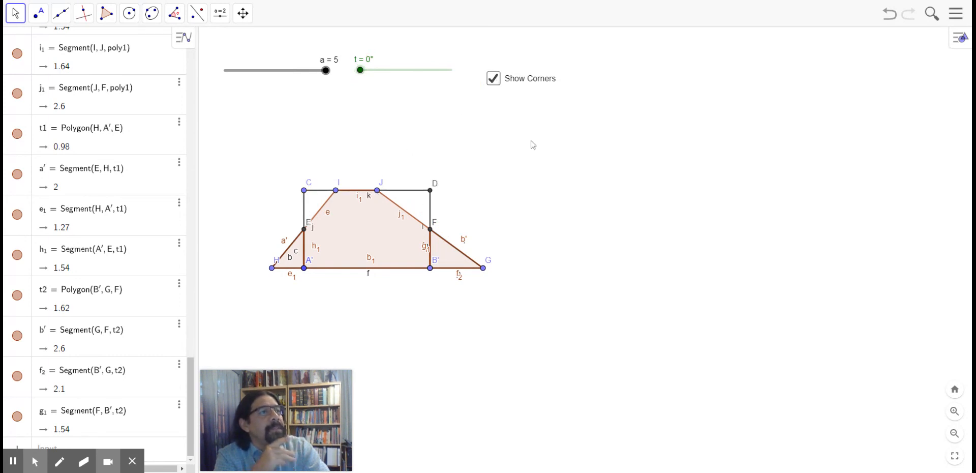
click(492, 82)
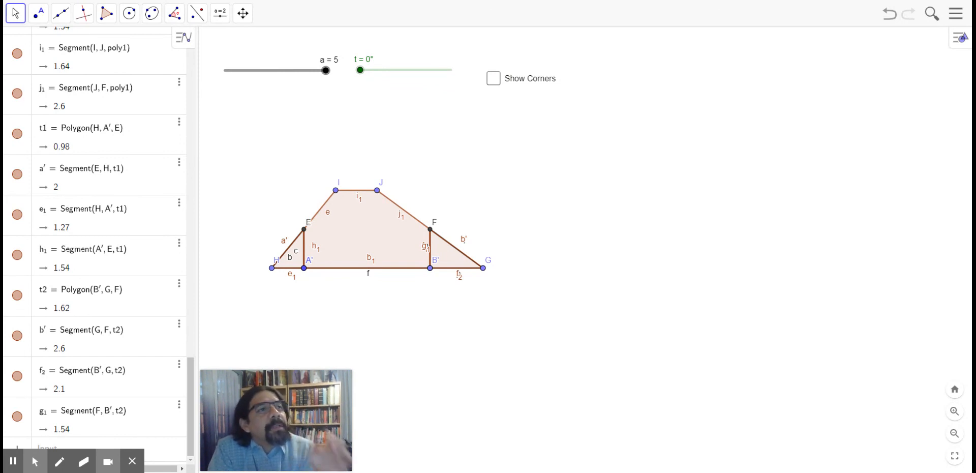
click(492, 81)
- Open the graphics view's properties and move the whole figure by its central polygon until A is at about (1.54, 3.74)
click(957, 40)
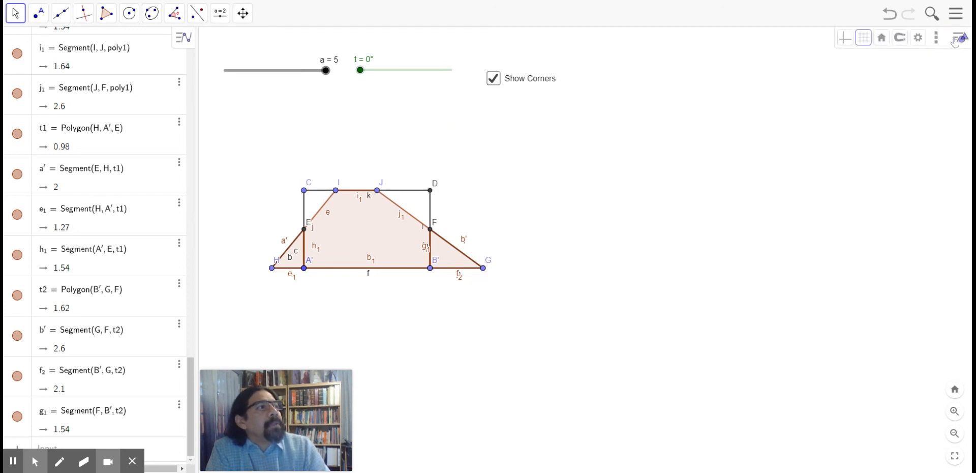
click(919, 37)
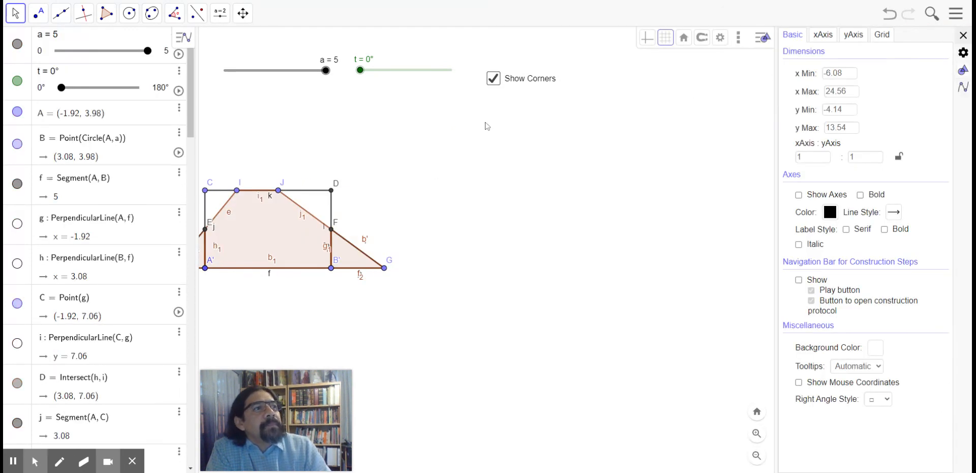
click(269, 244)
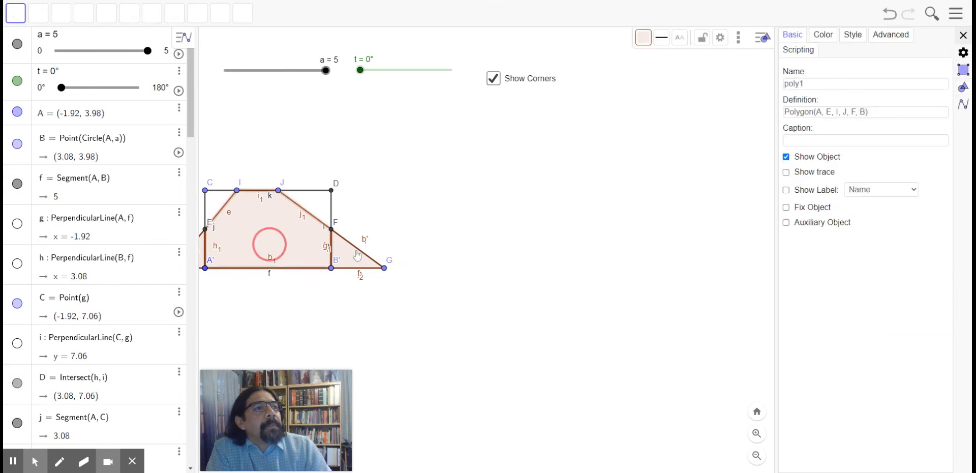
drag(270, 245, 322, 249)
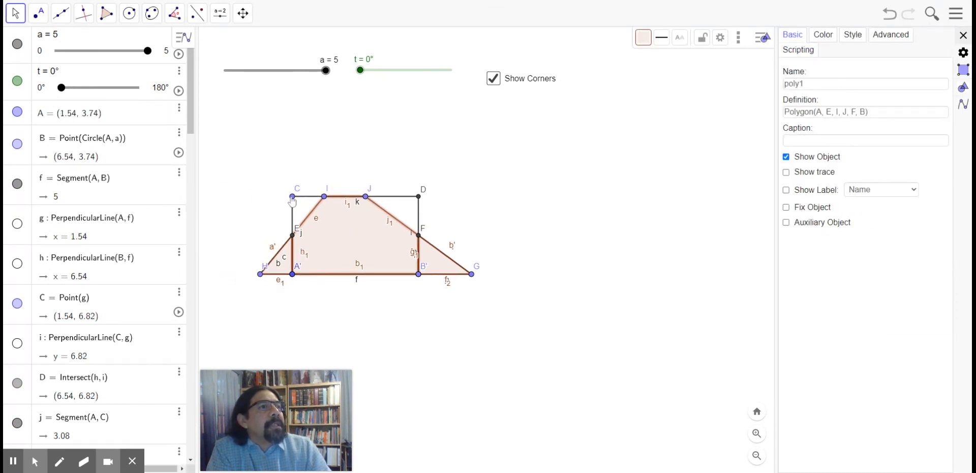
- Hide the label of point C in its properties
click(292, 197)
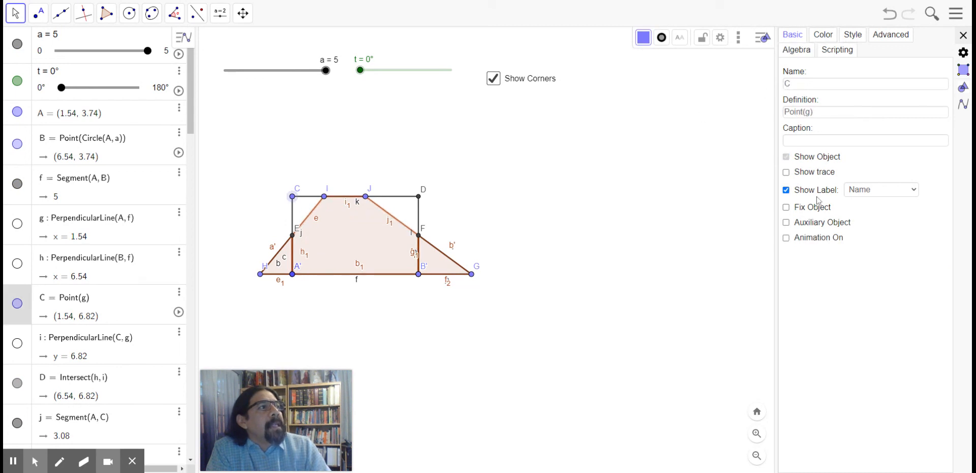
click(787, 191)
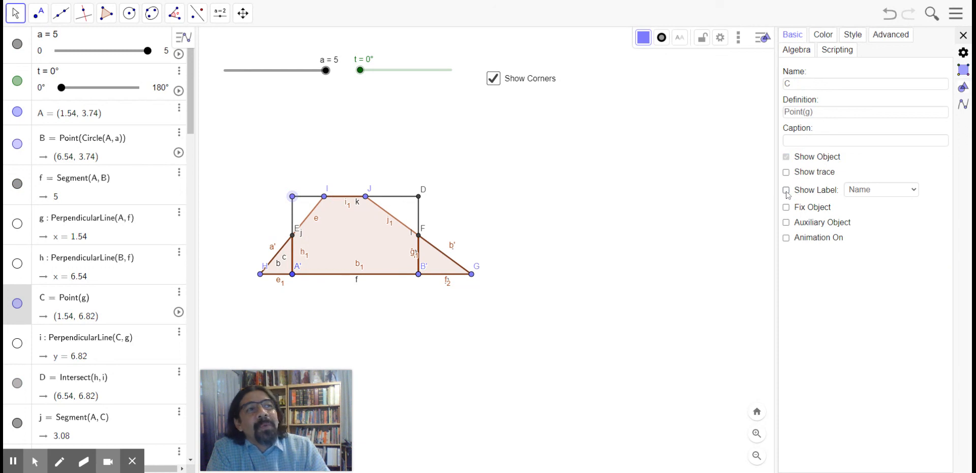
click(787, 191)
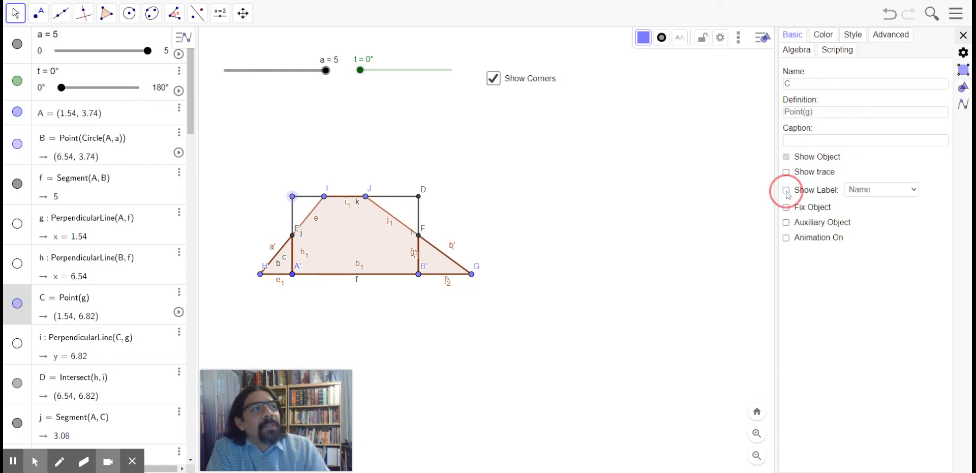
click(787, 191)
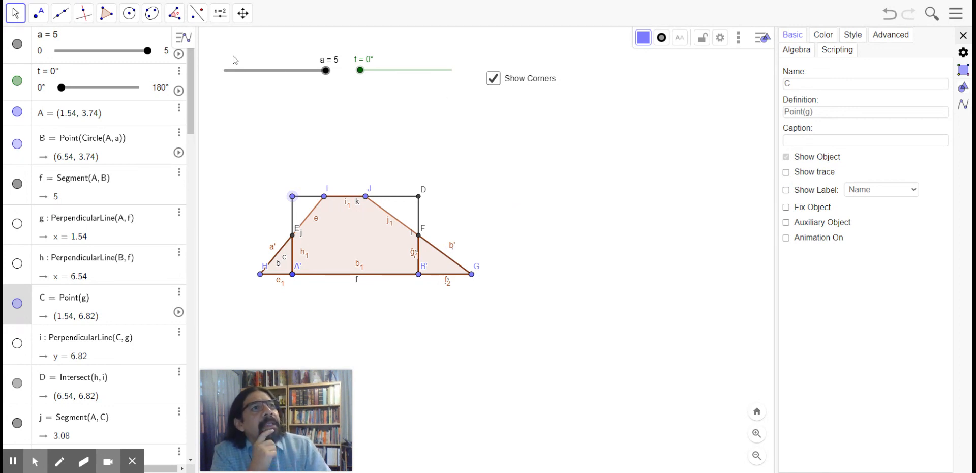
click(219, 15)
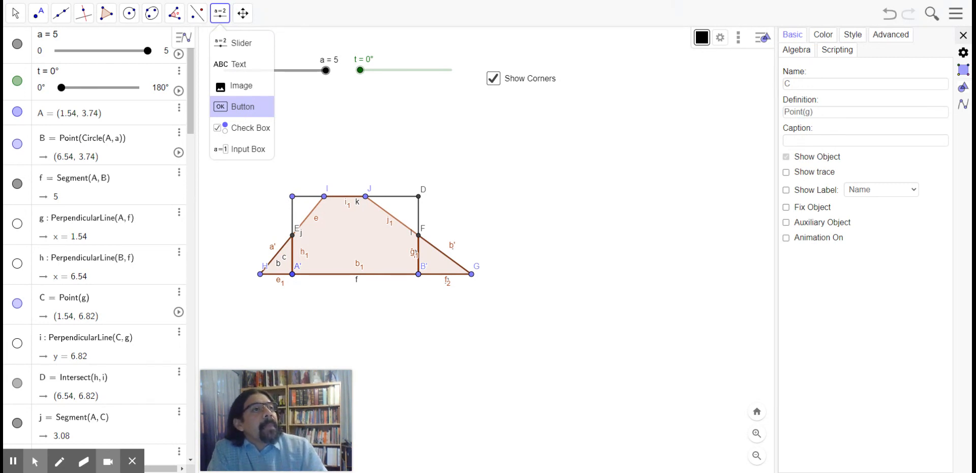
click(350, 130)
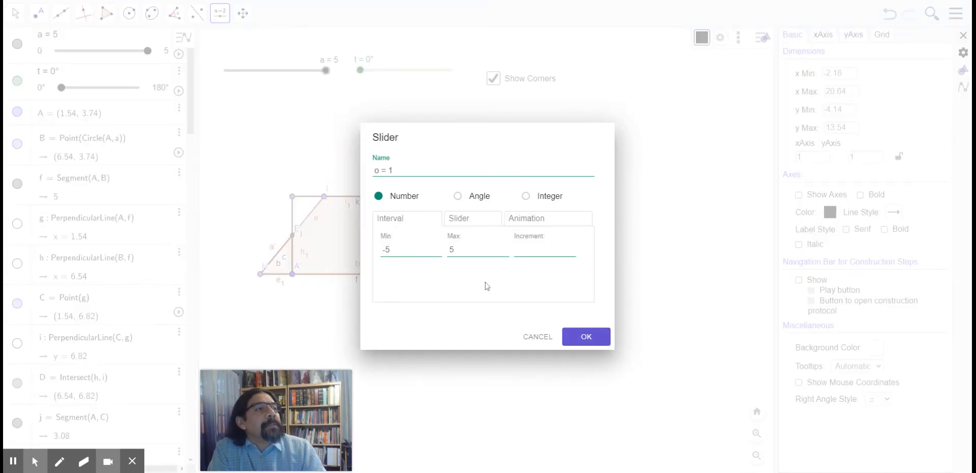
click(538, 337)
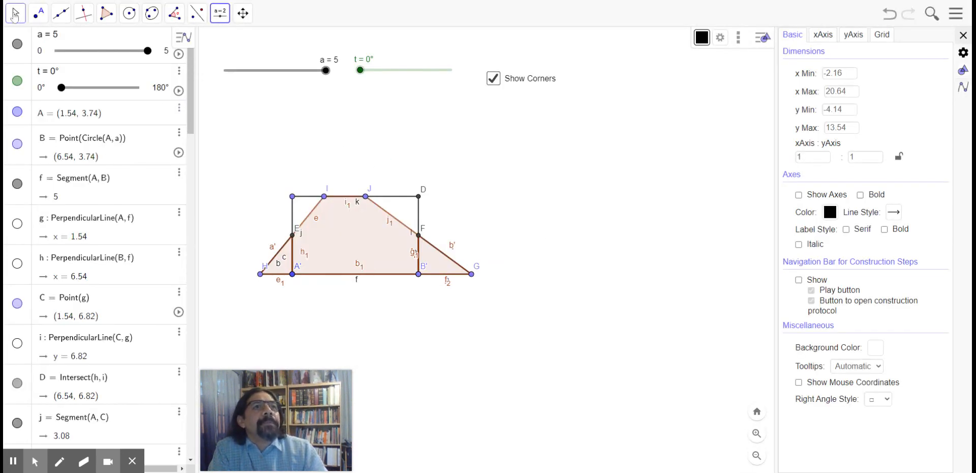
click(15, 14)
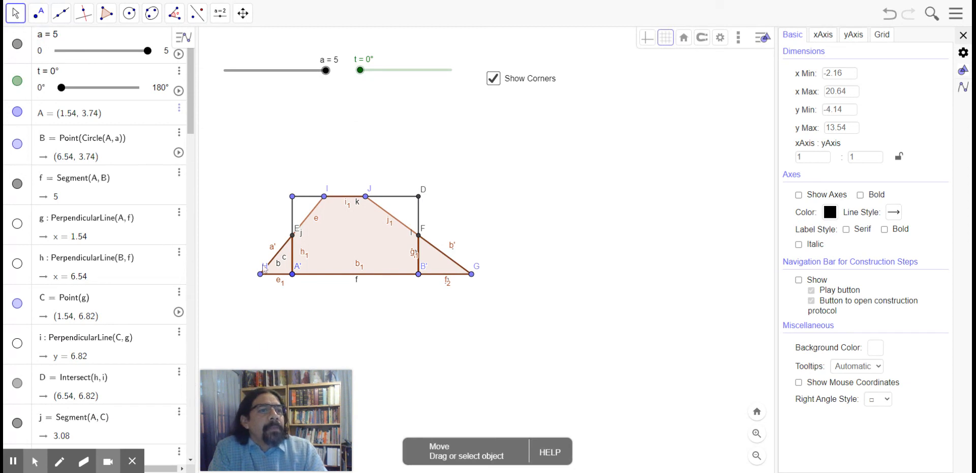